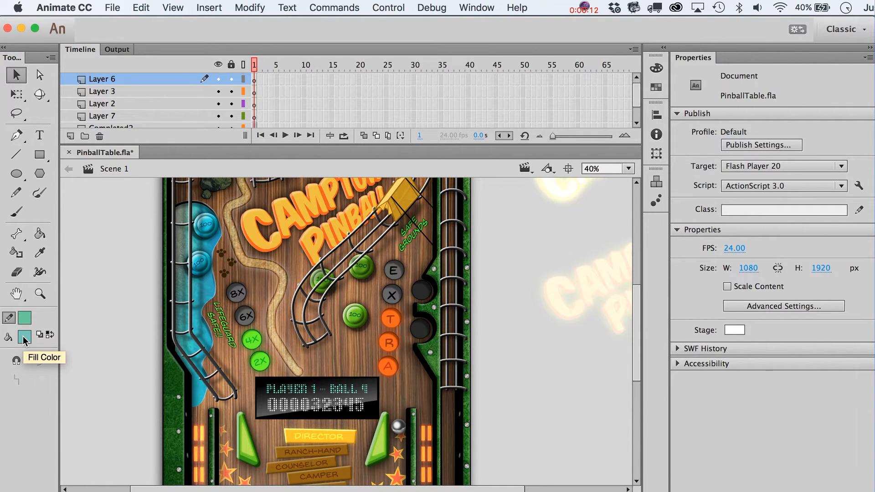
Step: Draw a rectangle across the left wire ramp, filled with blue sampled from the water, and remove its right-side outline
left_click(40, 154)
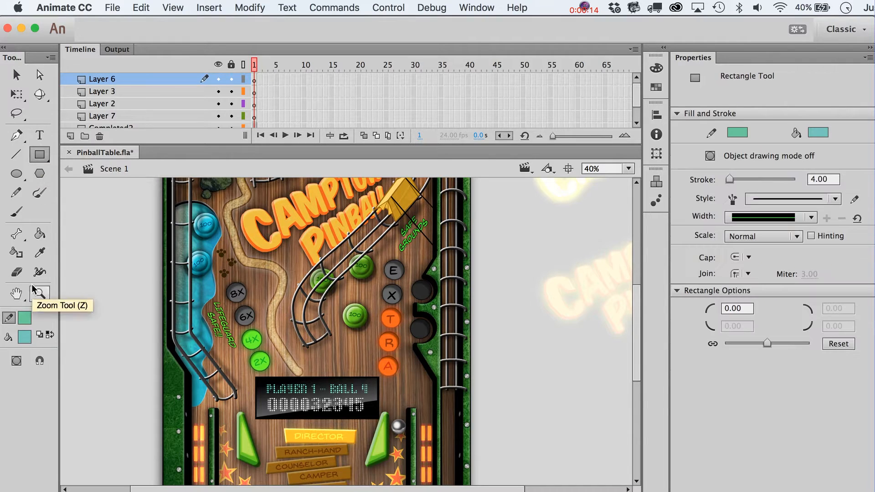
left_click(25, 338)
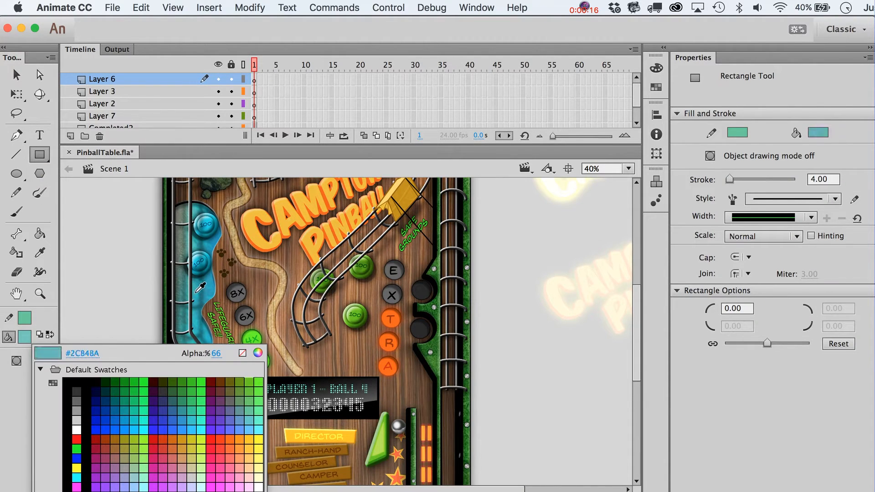
left_click(197, 291)
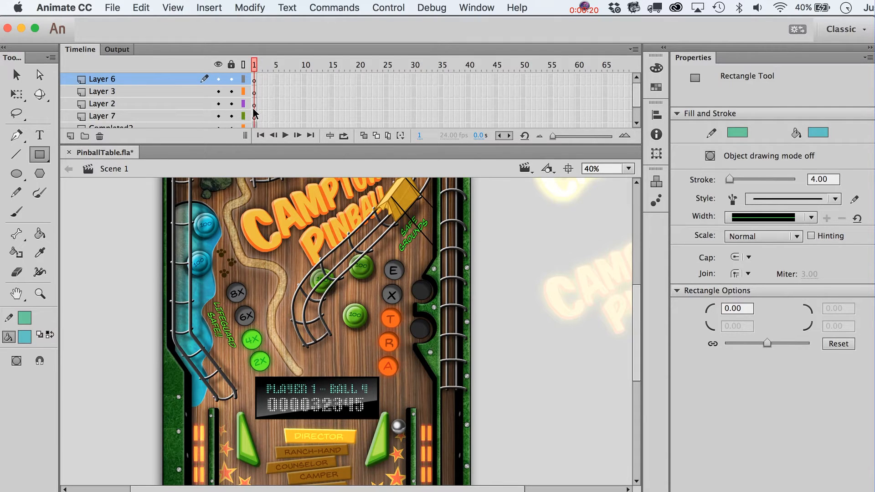
left_click_drag(169, 276, 194, 325)
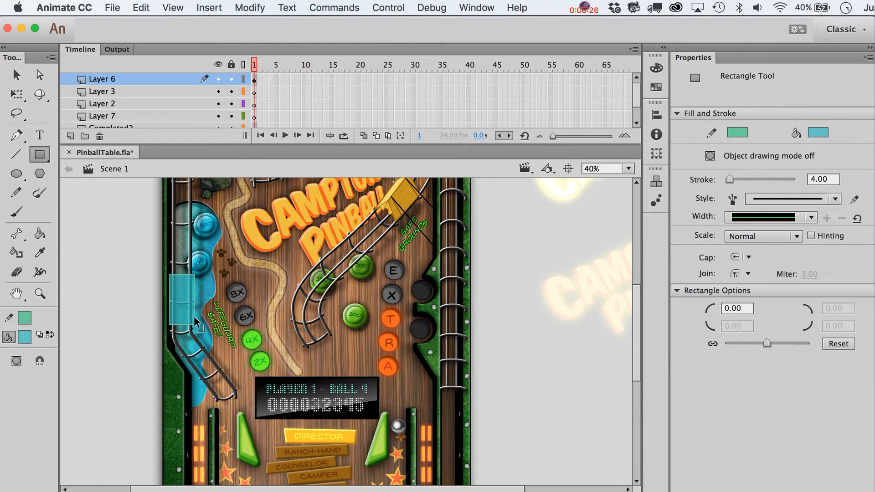
key("v")
left_click(193, 321)
left_click(194, 316)
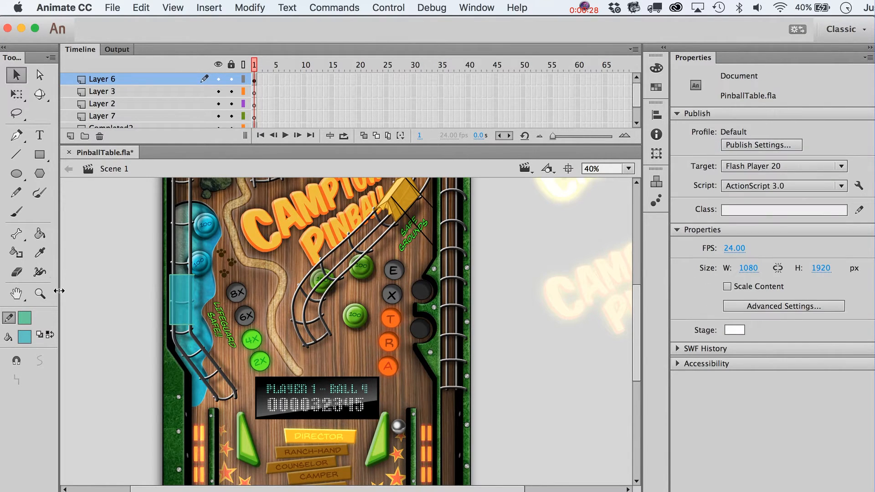
Step: Bend the rectangle's top and bottom edges into upward arcs and pull its upper-right corner slightly down
left_click(40, 294)
left_click_drag(147, 230, 246, 341)
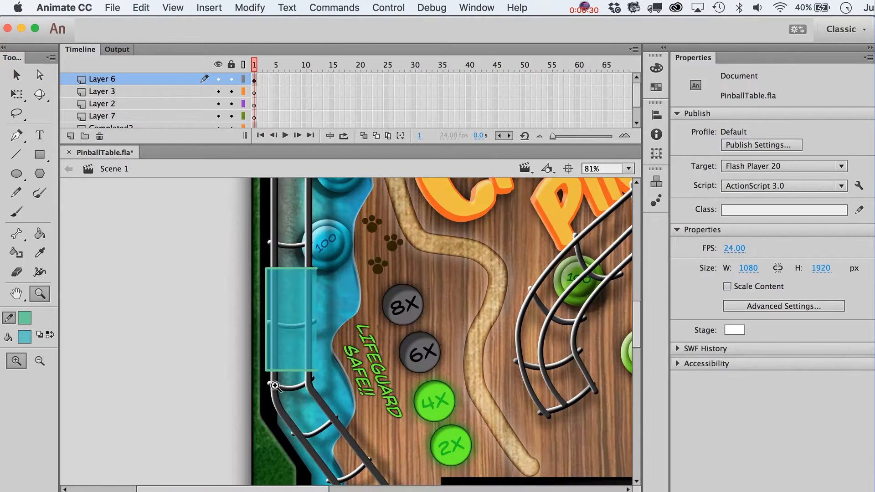
key("v")
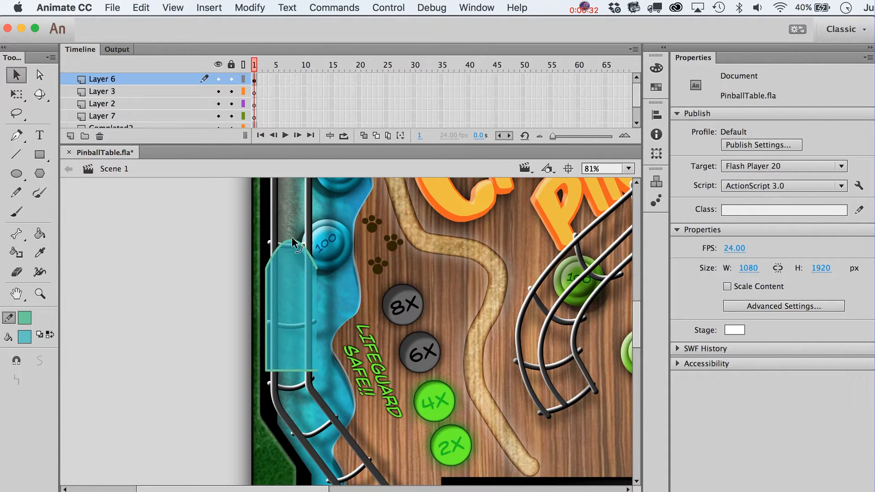
left_click_drag(315, 267, 316, 279)
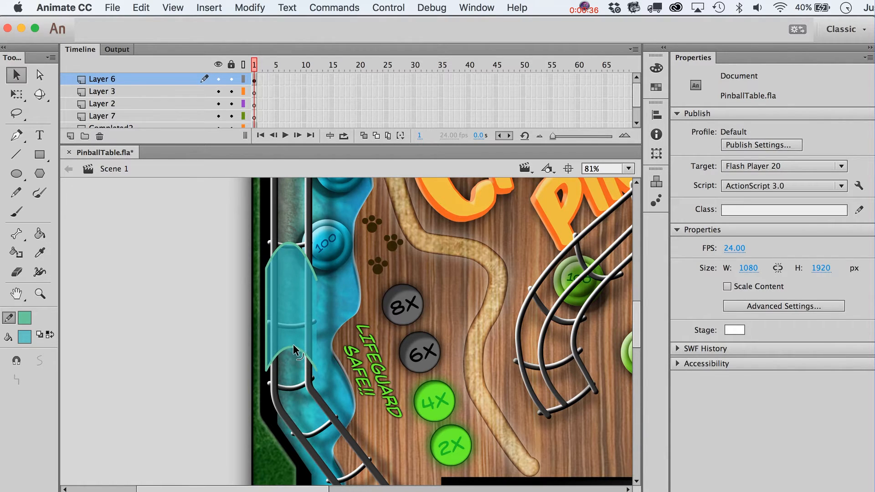
Step: Remove the left-side outline of the curved blue shape
left_click(268, 330)
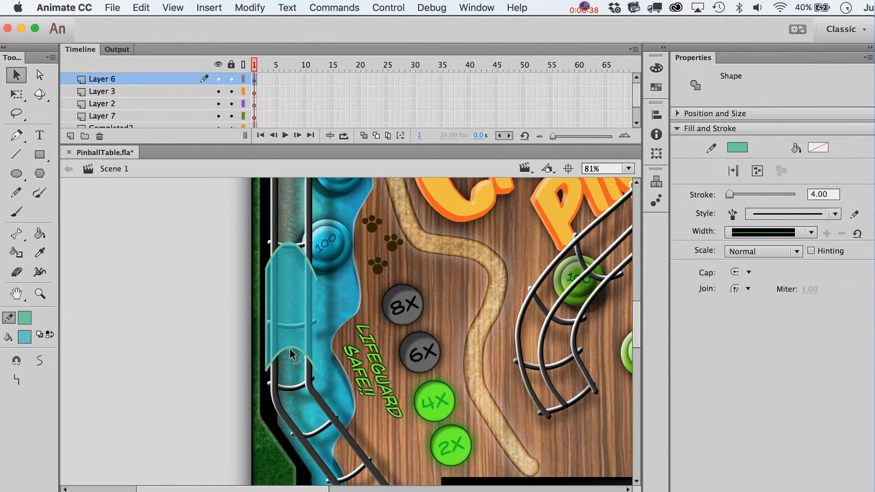
key("Escape")
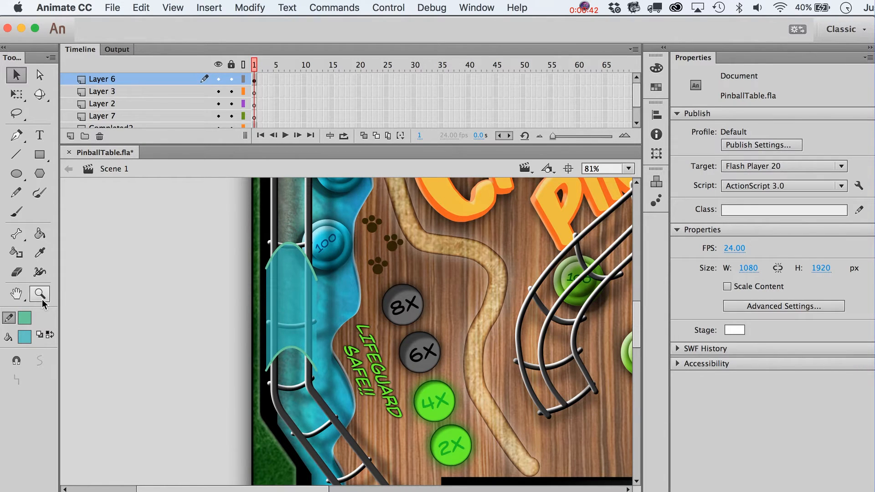
left_click(408, 385, "alt")
scroll(372, 374, "right", 3)
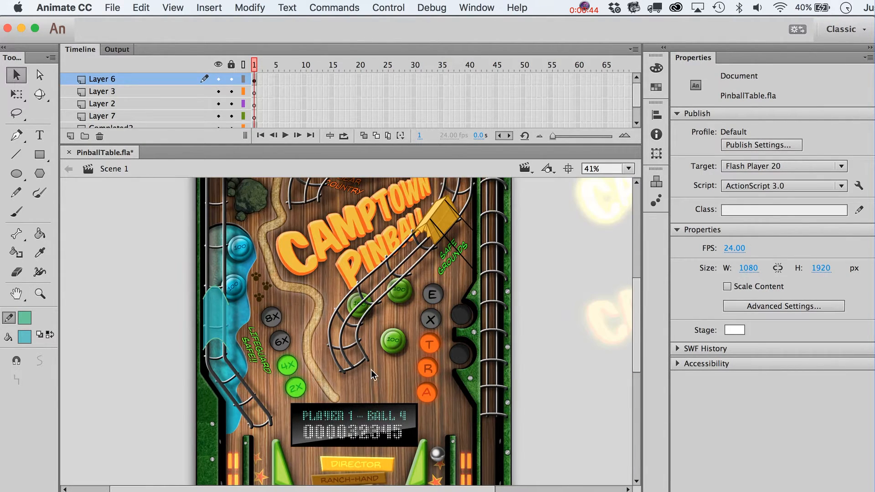
Step: Convert the blue ramp shape's fill and outline into a Movie Clip symbol with the default name and center registration
left_click(215, 312)
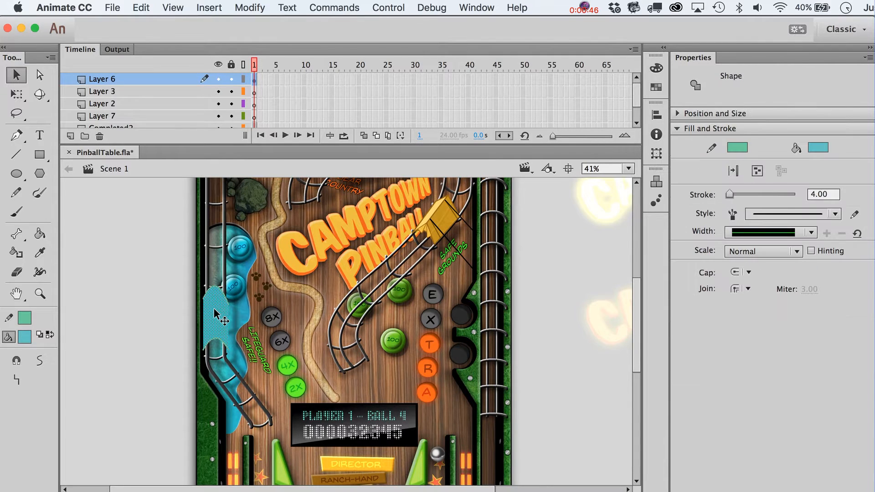
left_click(167, 324)
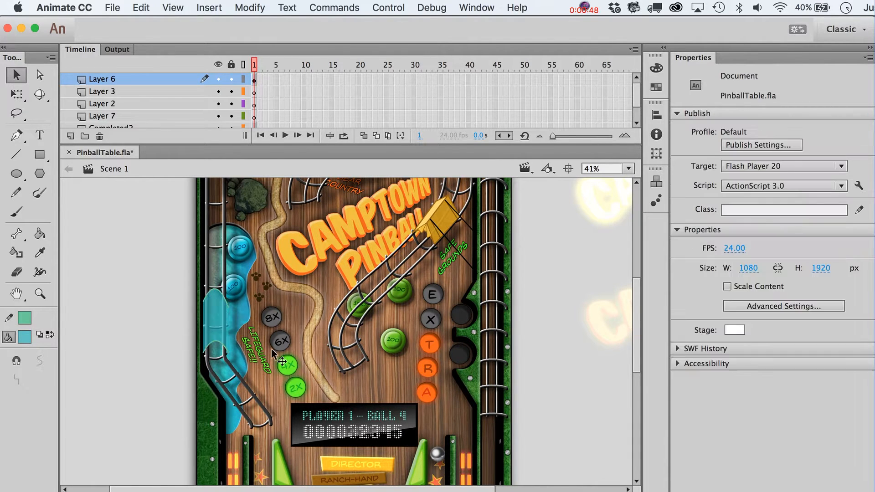
left_click(219, 324)
key("F8")
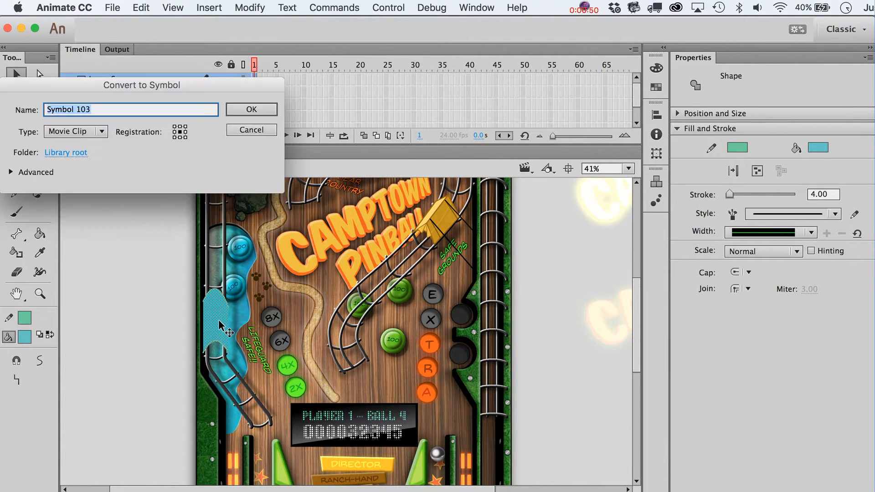
key("Return")
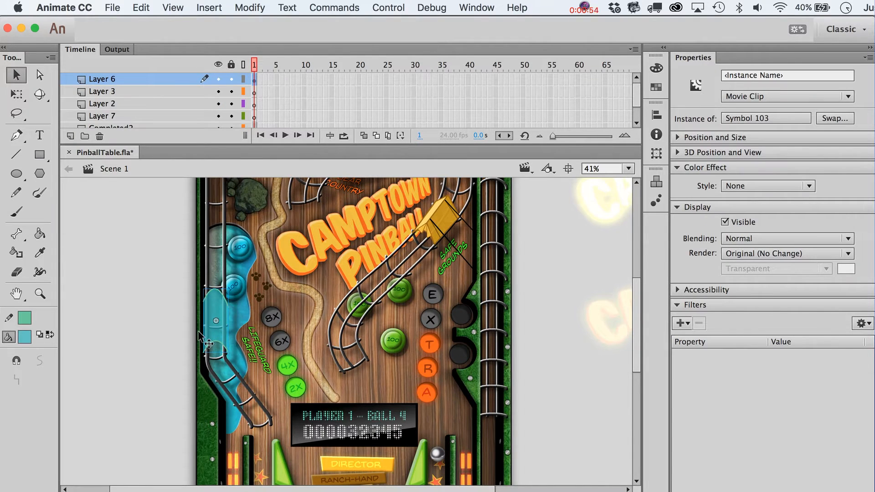
Step: Try nudging the blue movie clip down and applying an Alpha color effect of 52%
key("alt+shift+Down")
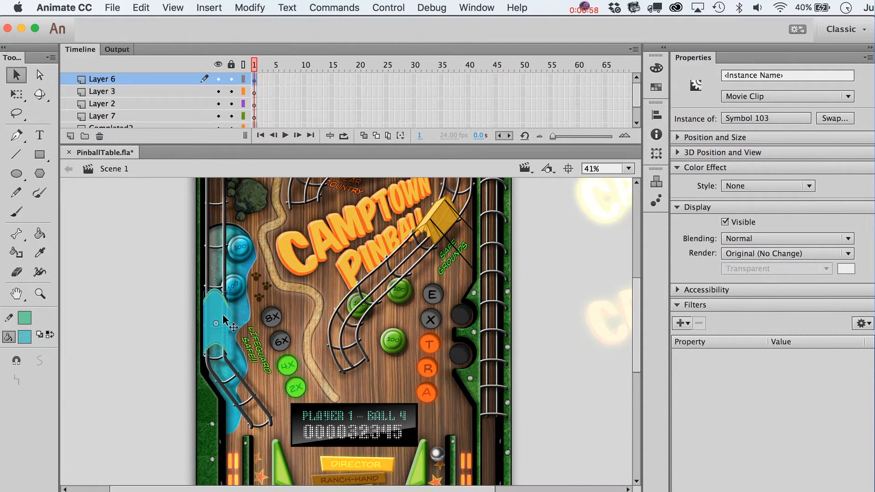
left_click(752, 186)
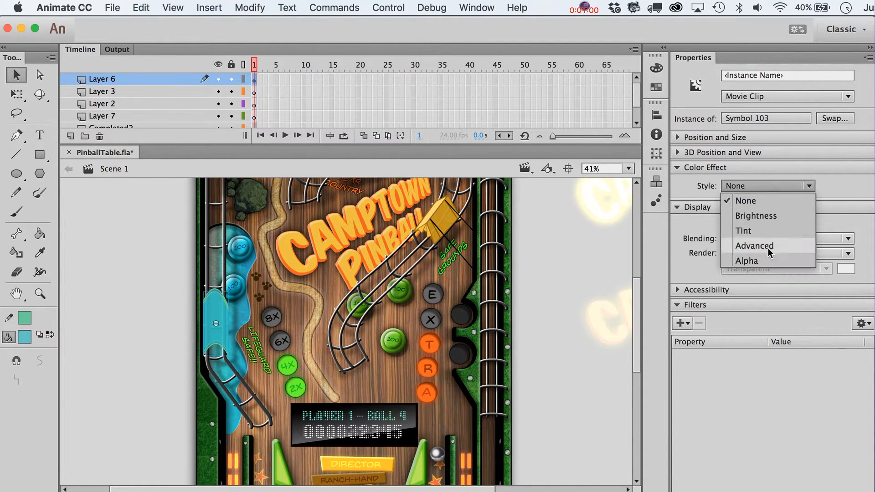
left_click(769, 264)
mouse_move(754, 207)
left_mouse_down()
mouse_move(775, 209)
mouse_move(767, 209)
left_mouse_up()
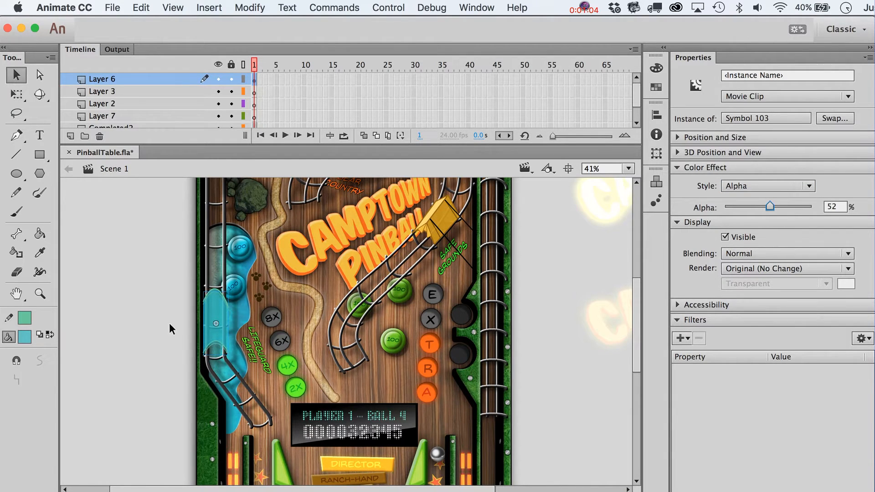
Step: Try nudging the blue movie clip repeatedly down and up along the ramp
left_click(182, 321)
left_click(224, 321)
key("Down")
key("Down")
key("Down")
key("Down")
key("Up")
key("Up")
key("Up")
key("Up")
key("Down")
key("Escape")
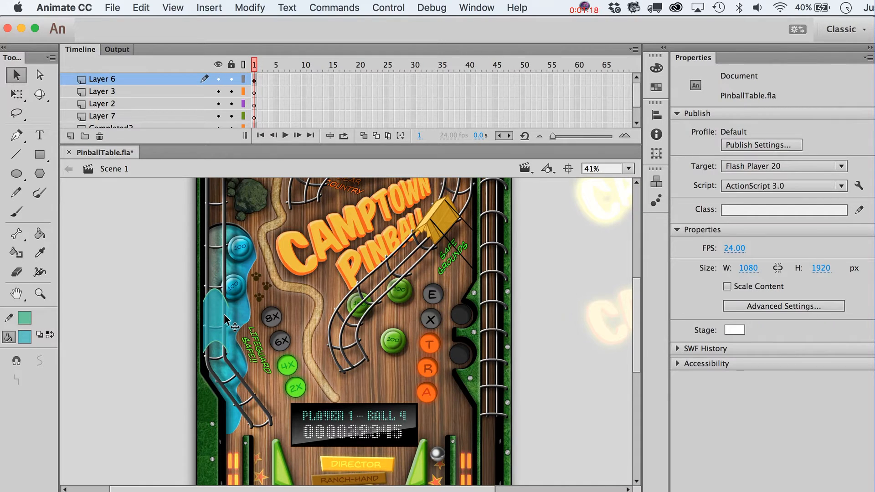
Step: Move the blue movie clip's transformation point from its center to the middle of its left edge
left_click(225, 319)
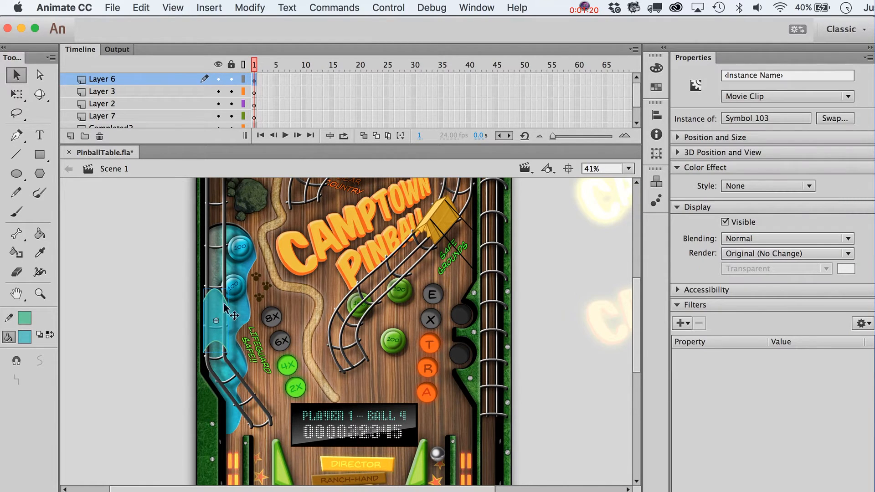
left_click(227, 337)
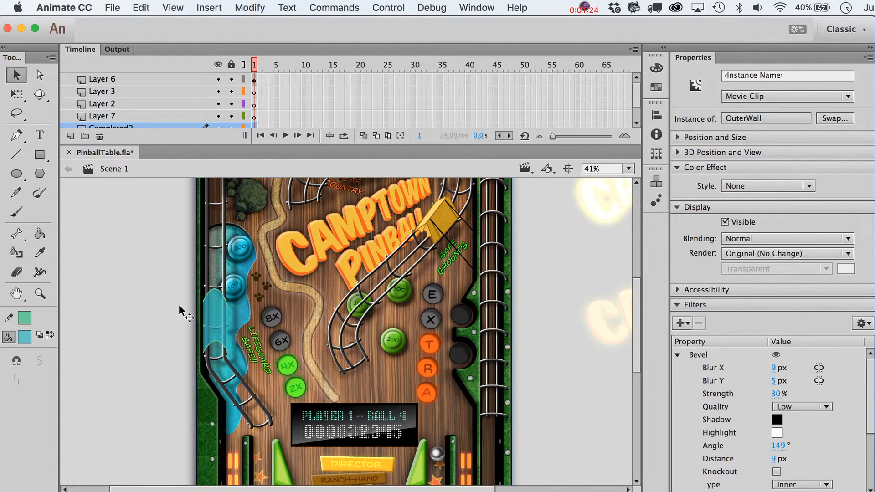
left_click(219, 321)
key("q")
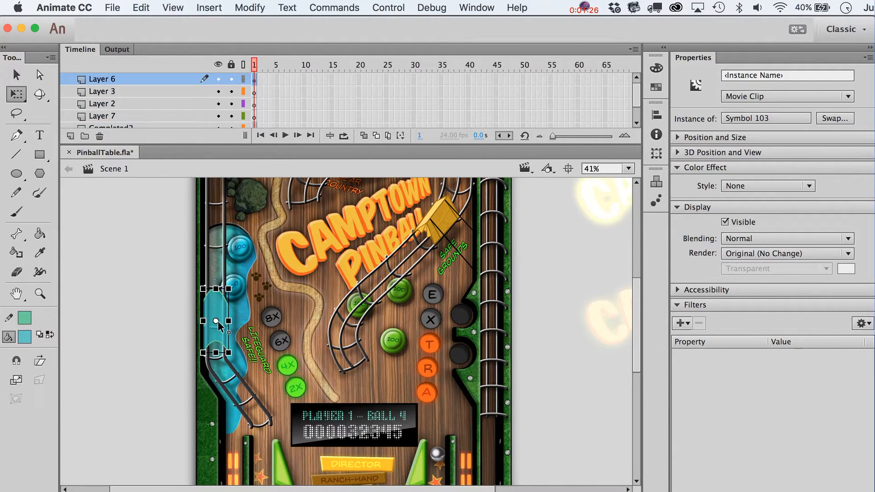
mouse_move(217, 321)
left_mouse_down()
mouse_move(202, 320)
mouse_move(231, 321)
left_mouse_up()
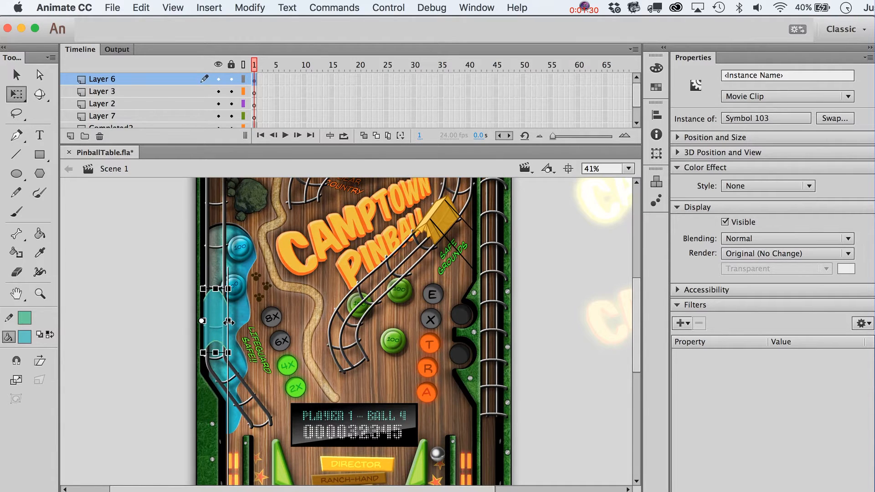
key("v")
left_click(144, 325)
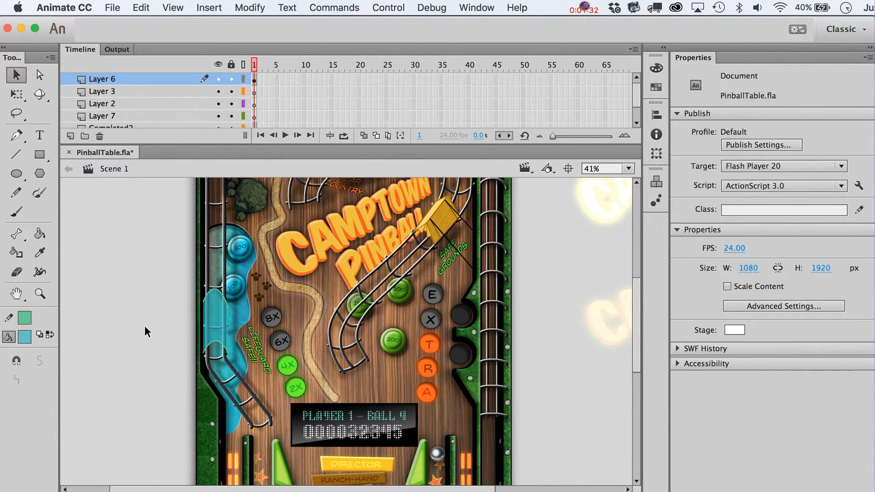
left_click(217, 329)
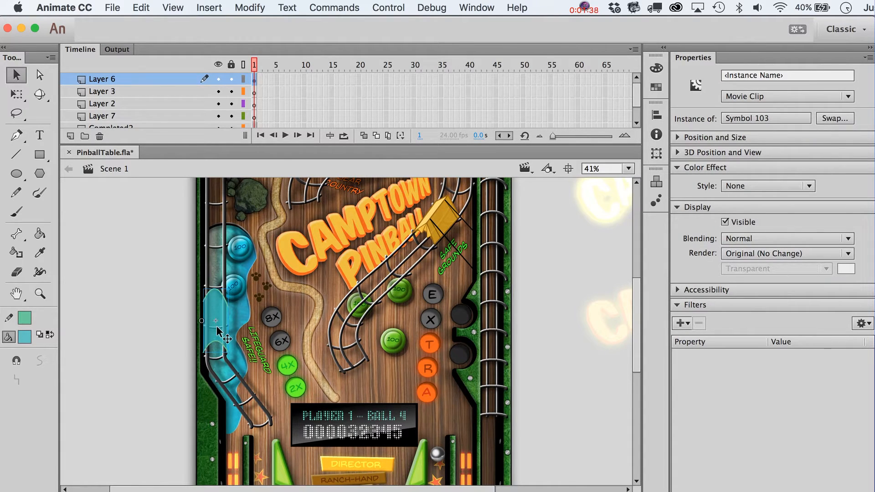
Step: Open the blue movie clip for editing in place and add a new layer above its shape
left_click(40, 294)
left_click_drag(167, 280, 304, 390)
key("v")
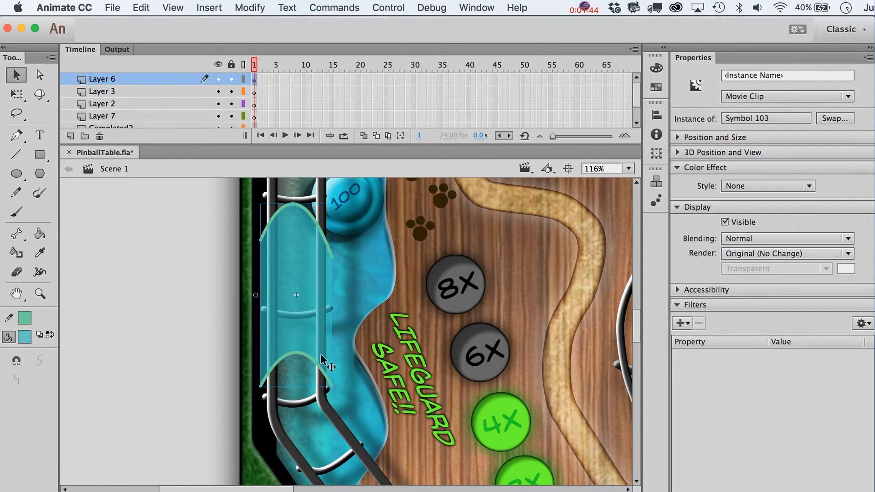
double_click(327, 368)
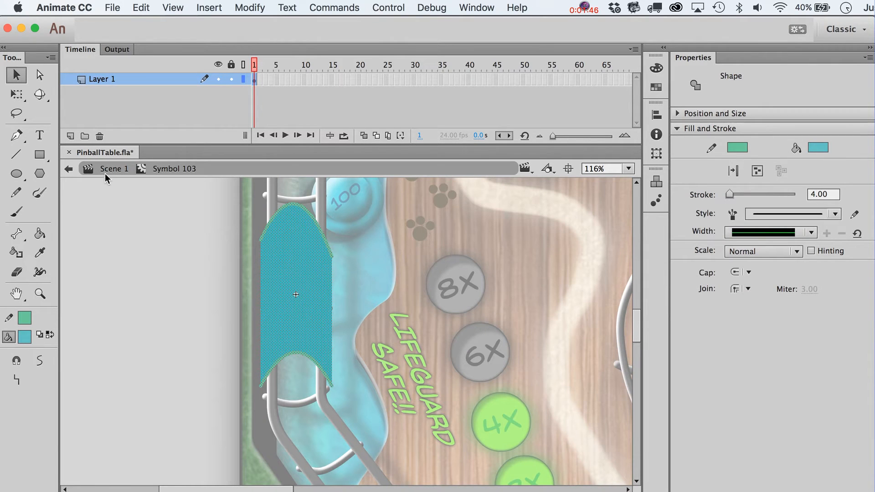
key("super+shift+a")
left_click(69, 136)
Step: Draw four white ovals without outline along the blue shape's right edge on the new layer
left_click(18, 174)
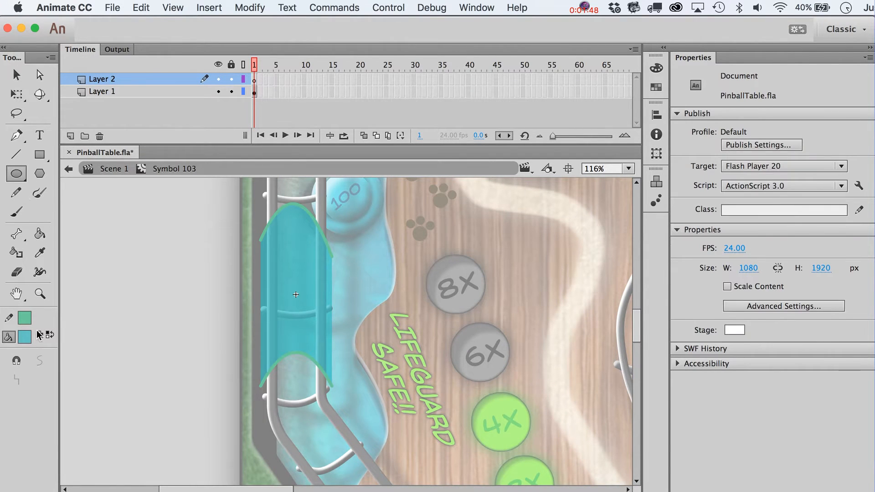
left_click(25, 336)
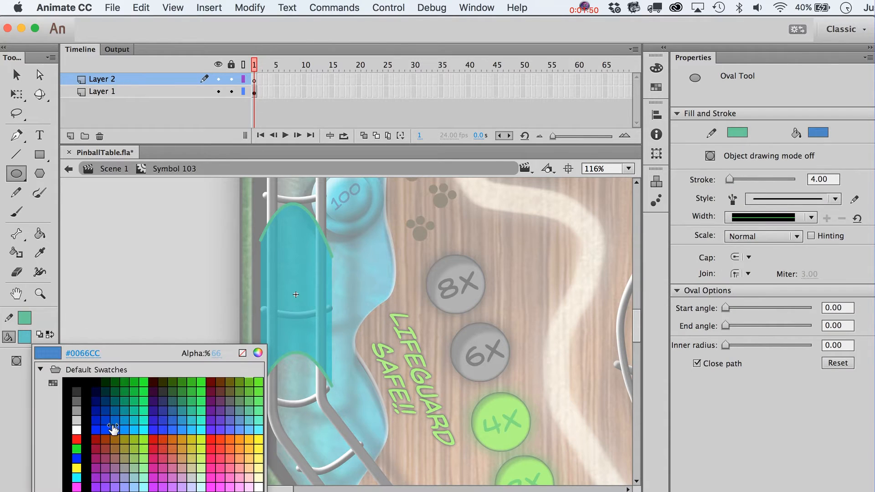
left_click(77, 429)
left_click(24, 317)
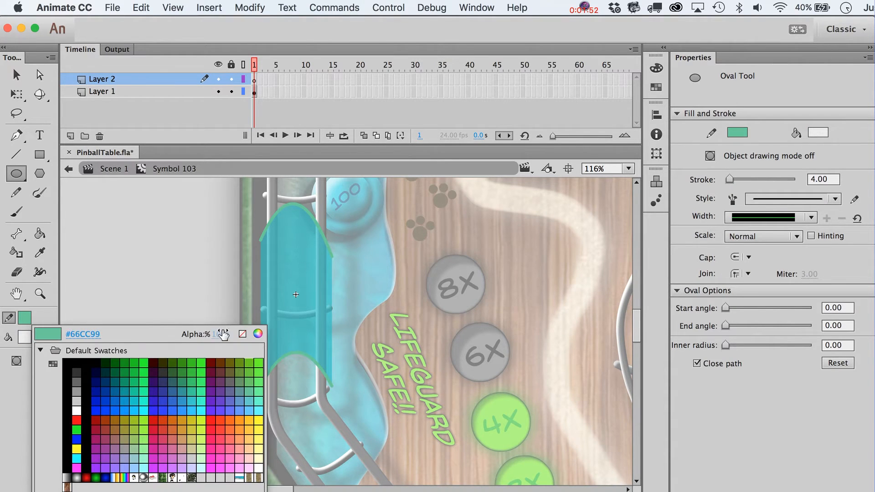
left_click(243, 333)
left_click(254, 81)
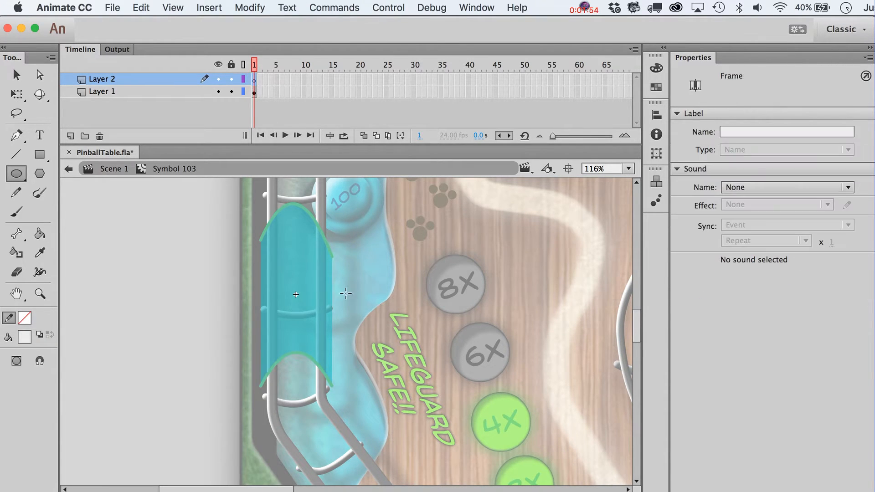
left_click_drag(326, 264, 341, 282)
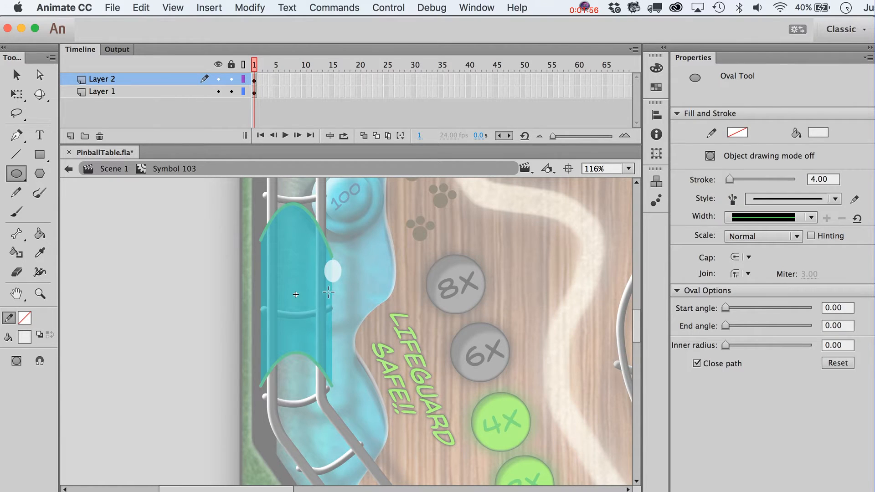
left_click_drag(340, 324, 343, 382)
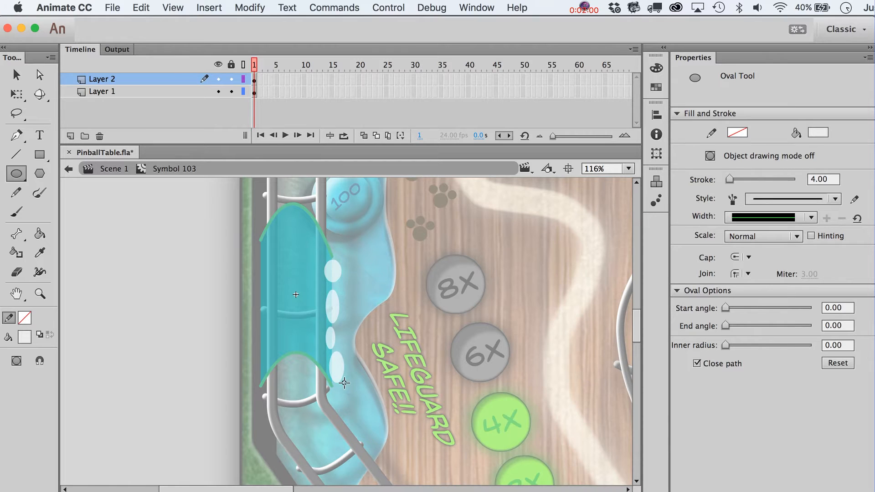
Step: Extend both layers of the movie clip to frame 5
left_click_drag(256, 85, 275, 105)
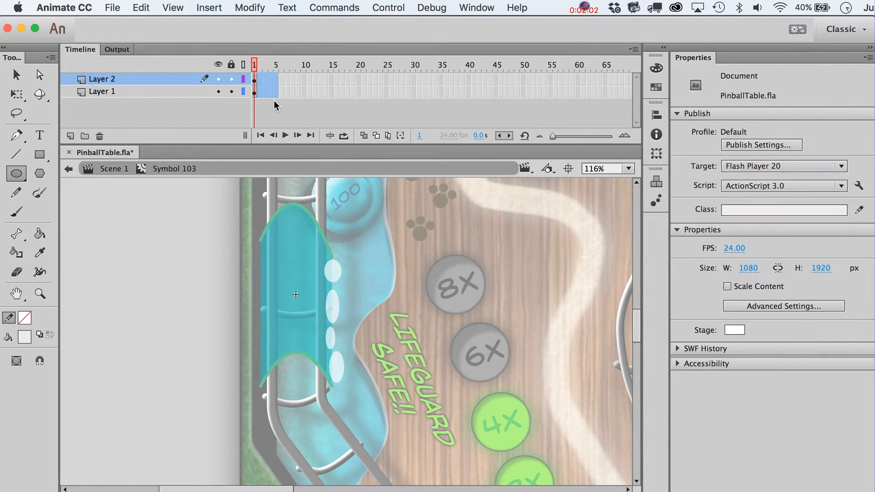
key("F5")
left_click(274, 114)
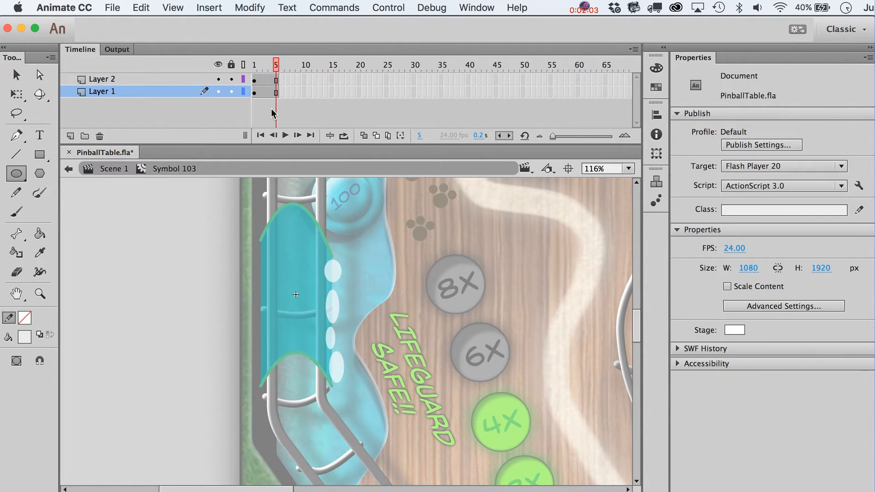
Step: Insert blank keyframes at frames 2 and 3 of Layer 2 and draw five white ovals along the blue shape's right edge in each
left_click(259, 82)
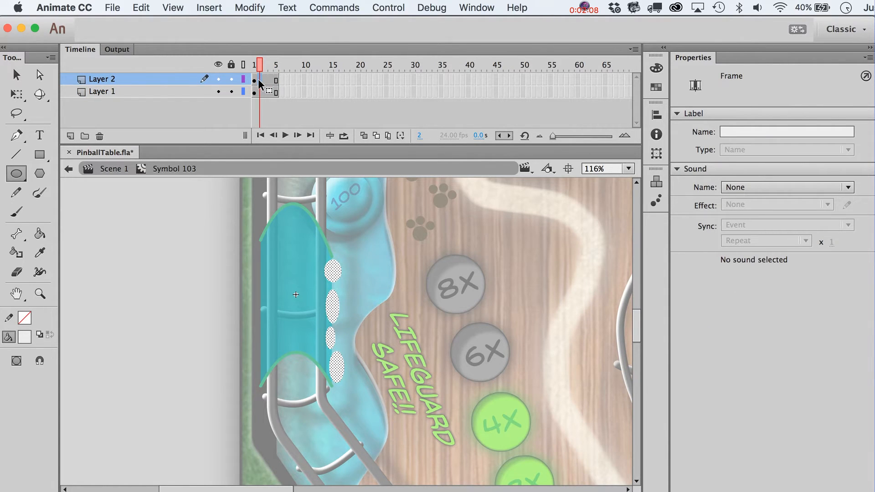
key("F7")
mouse_move(327, 264)
left_mouse_down()
mouse_move(340, 309)
mouse_move(329, 365)
mouse_move(341, 377)
left_mouse_up()
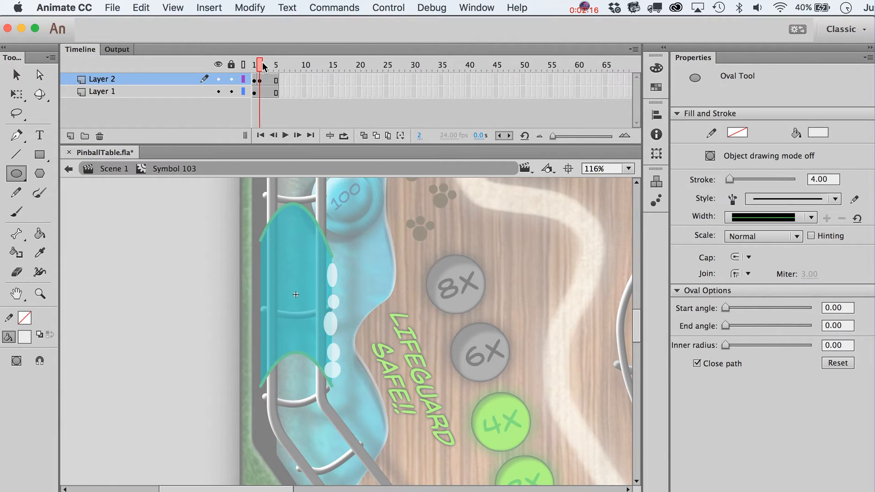
left_click(264, 83)
key("F7")
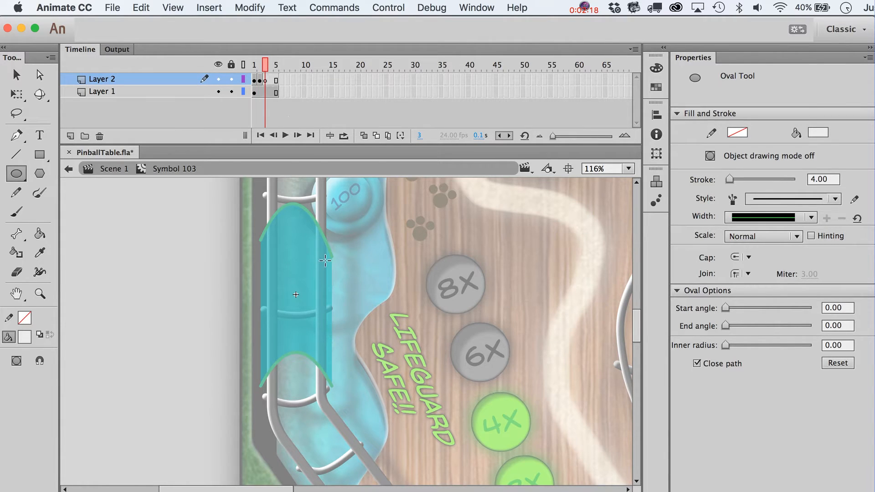
mouse_move(317, 250)
left_mouse_down()
mouse_move(344, 288)
mouse_move(330, 328)
mouse_move(339, 375)
left_mouse_up()
Step: Insert blank keyframes at frames 4 and 5 of Layer 2 and draw white ovals of varied sizes along the blue shape's right edge in each
left_click(273, 106)
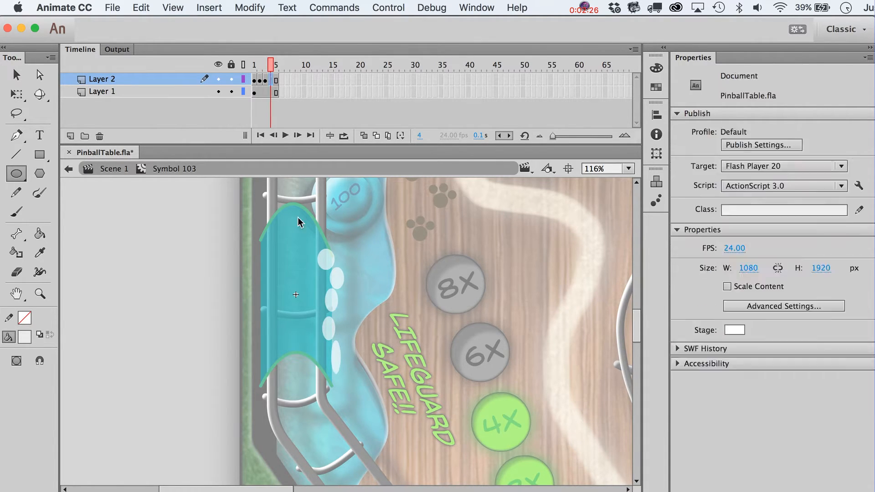
key("F7")
left_click_drag(323, 246, 341, 273)
left_click_drag(333, 307, 338, 368)
left_click_drag(332, 310, 343, 331)
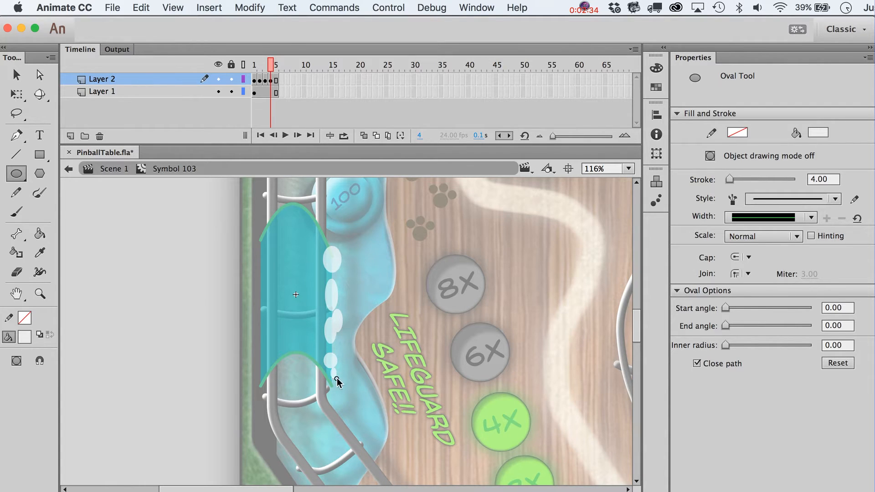
key("F7")
mouse_move(326, 263)
left_mouse_down()
mouse_move(337, 281)
mouse_move(336, 310)
mouse_move(330, 290)
mouse_move(338, 363)
left_mouse_up()
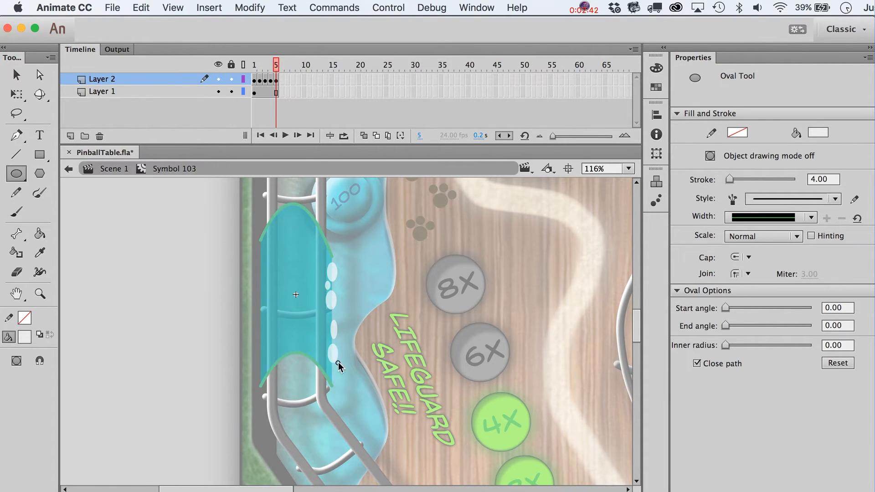
mouse_move(324, 327)
left_mouse_down()
mouse_move(336, 343)
mouse_move(338, 388)
left_mouse_up()
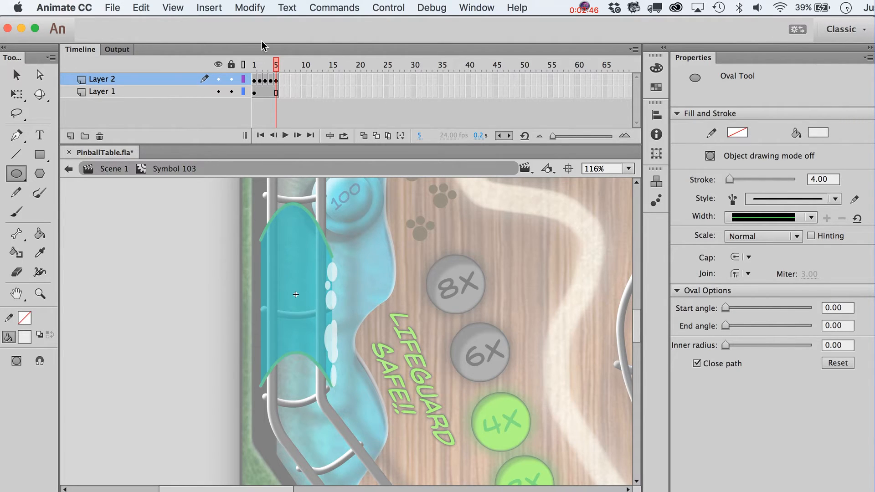
Step: Play the movie clip's five-frame timeline to preview the changing ovals
key("v")
left_click(334, 8)
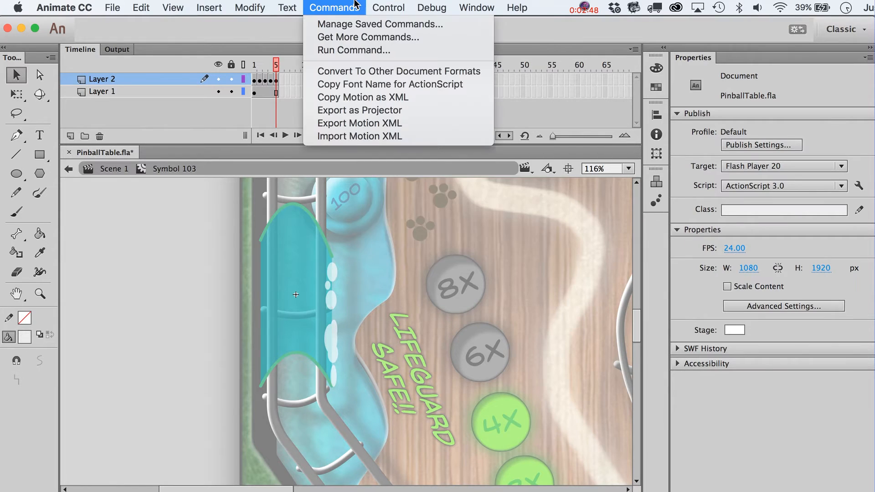
mouse_move(388, 7)
left_click(432, 210)
key("Return")
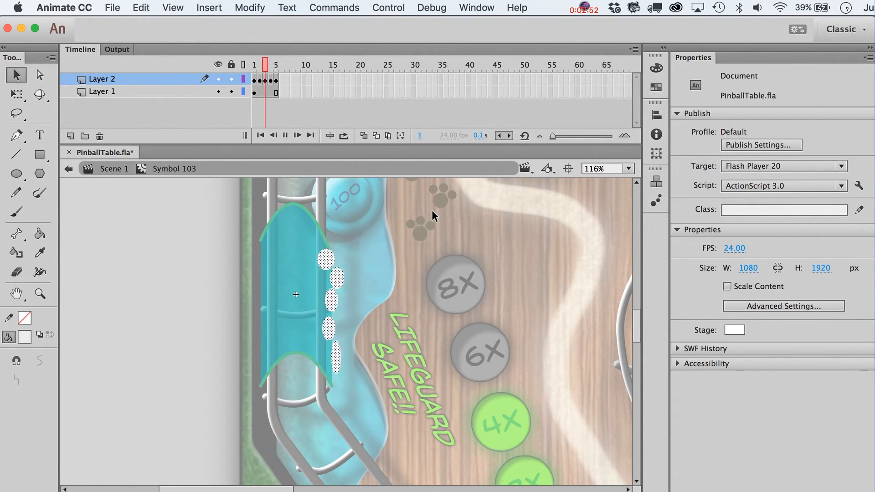
Step: Return to Scene 1, test the movie to watch the bubbles animate on the table, and close the preview
double_click(249, 324)
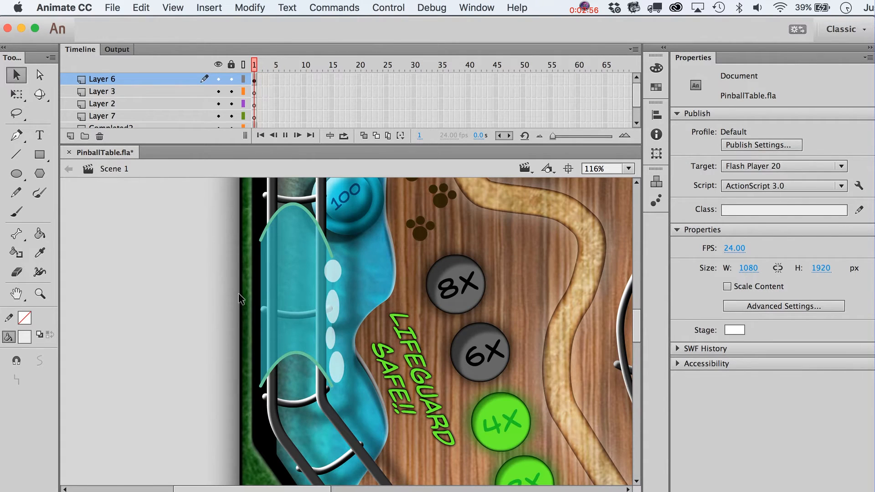
key("super+Return")
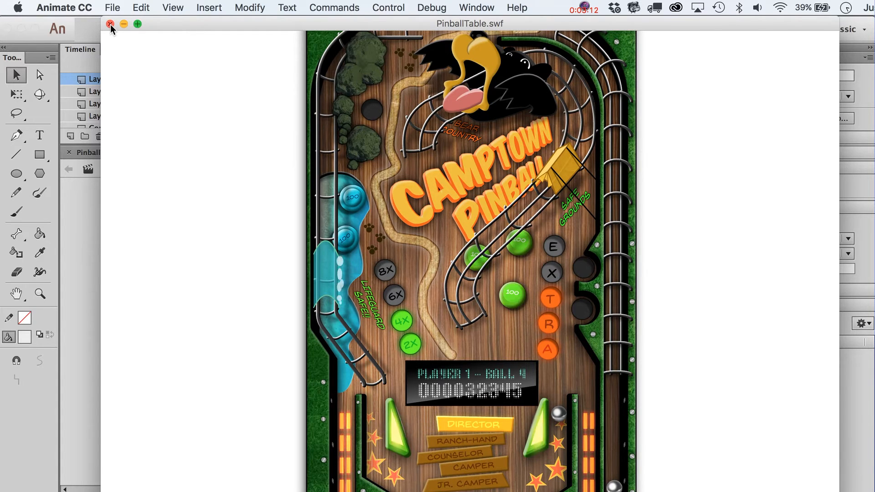
key("super+w")
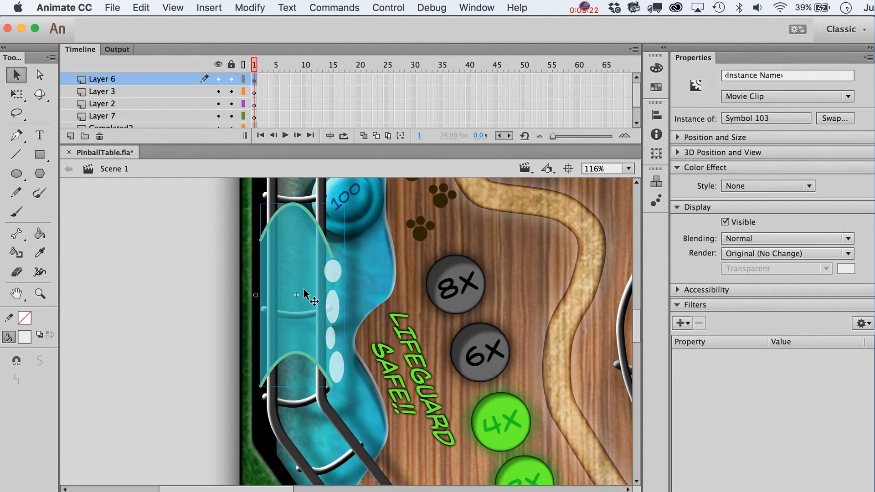
Step: Place a copy of the movie clip on the pasteboard beside the table and duplicate the ramp clip's symbol as Bubbles
left_click_drag(301, 308, 145, 300)
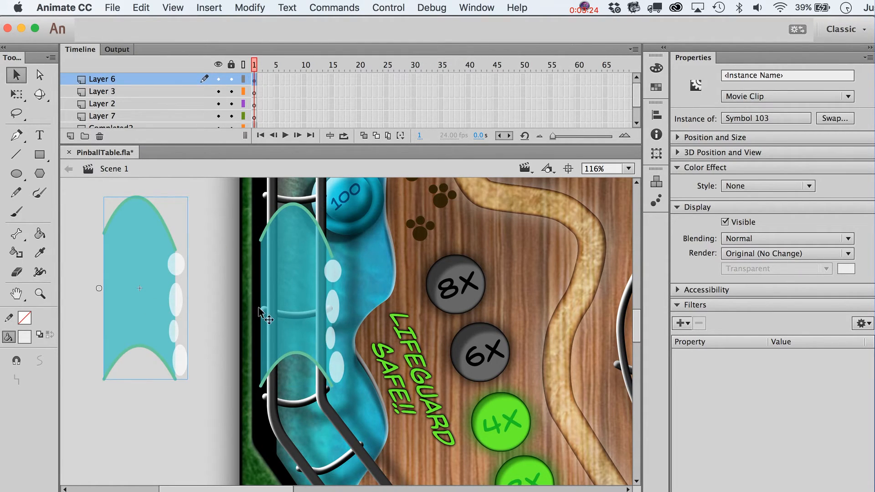
left_click(281, 309)
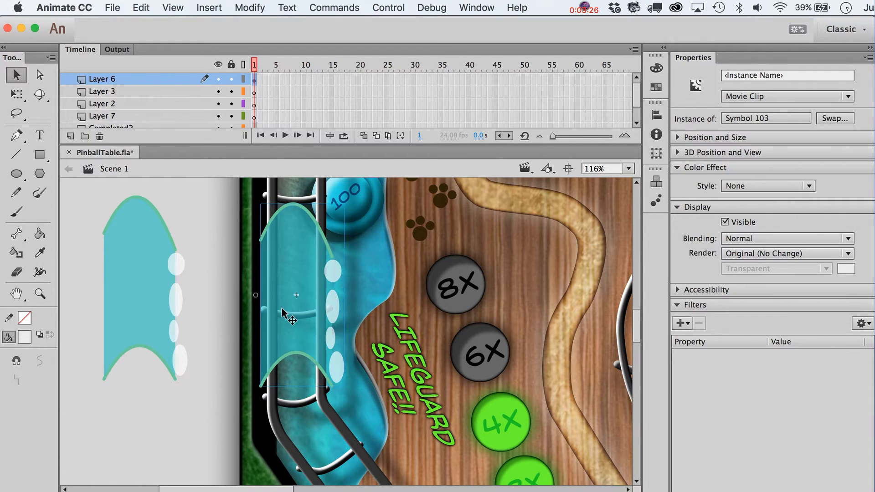
key("super+shift+d")
type("Bubbles")
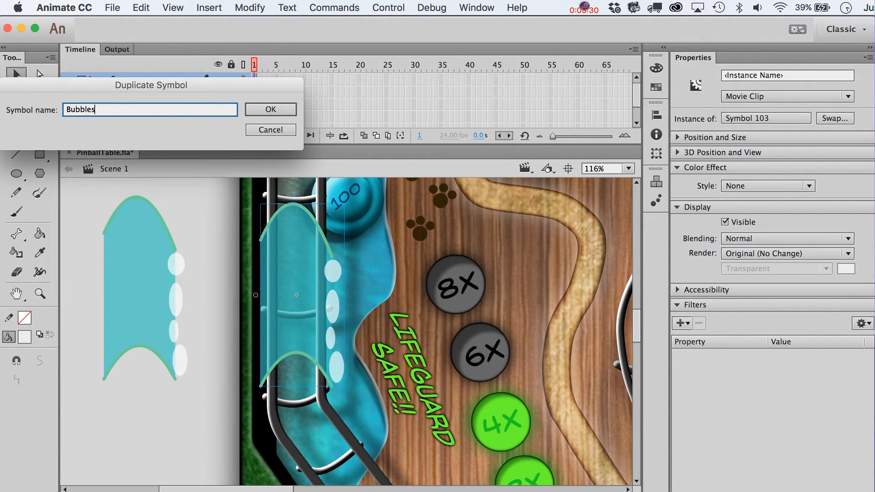
key("Return")
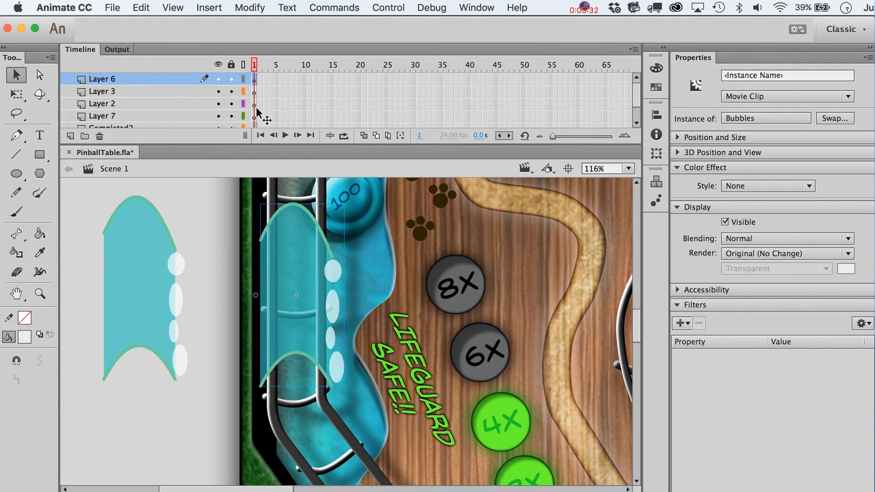
Step: Open the Bubbles symbol for editing in place and delete Layer 1 with the blue shape
key("super+e")
left_click(159, 92)
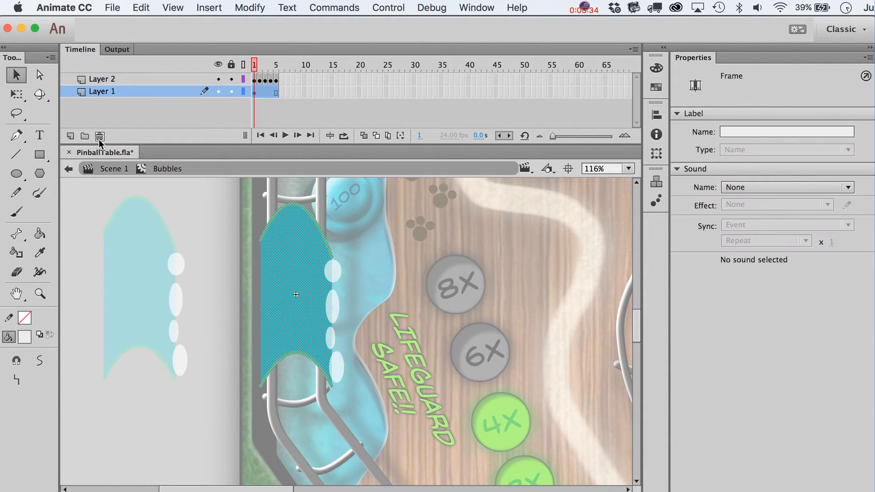
left_click(100, 137)
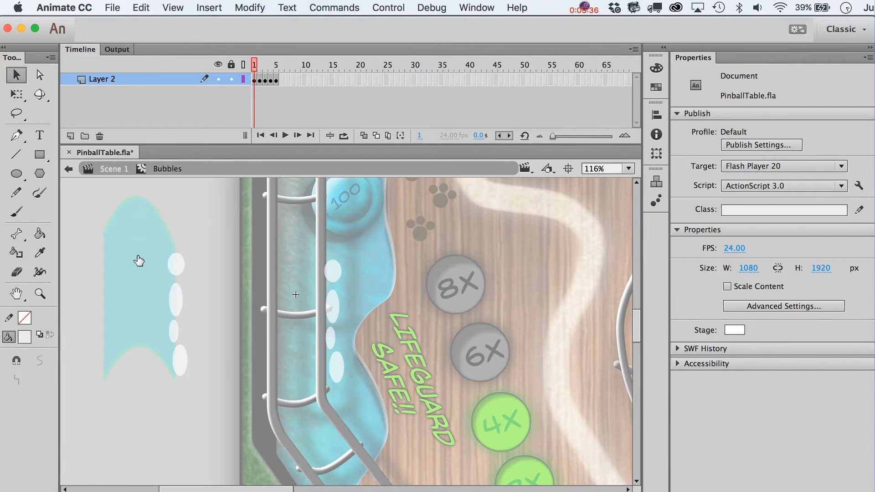
Step: Delete the oval layer from the Symbol 103 clip beside the table and move the remaining blue shape back over the ramp
double_click(173, 271)
left_click(157, 281)
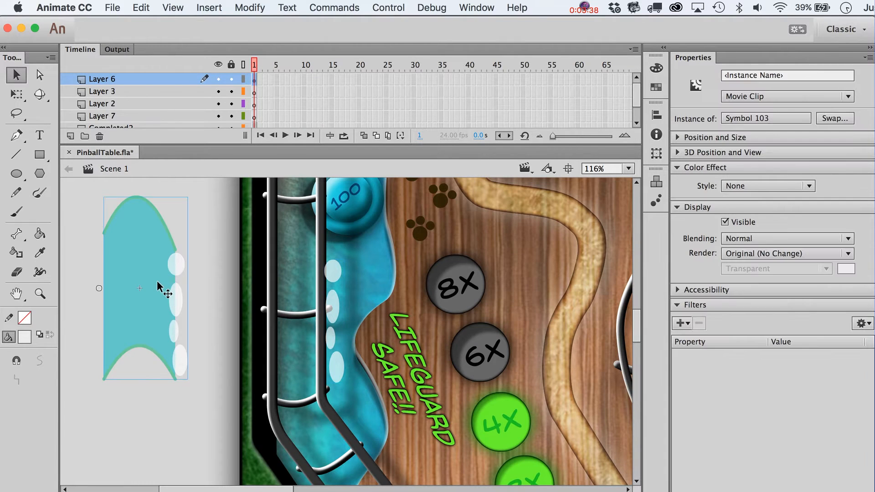
key("super+e")
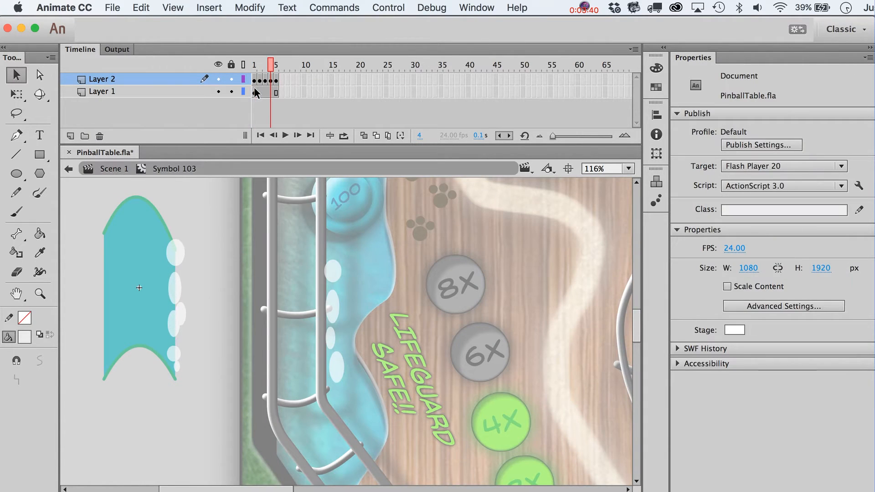
left_click(151, 79)
left_click(100, 137)
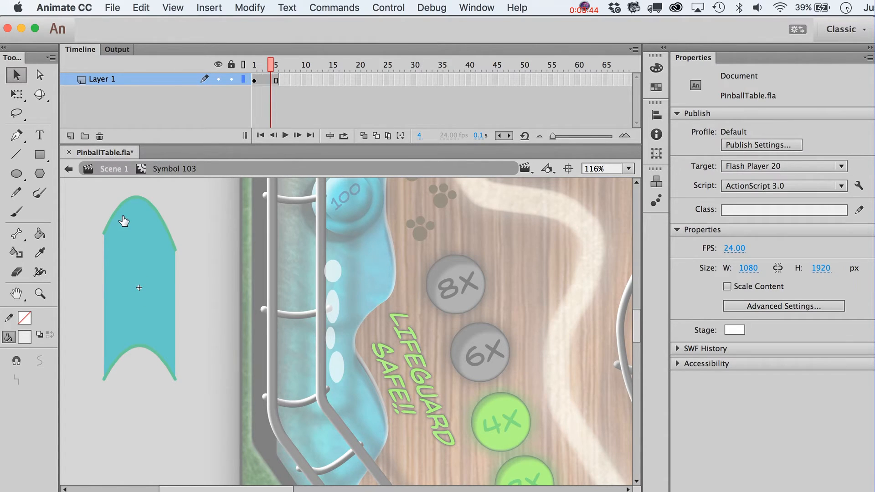
key("super+e")
left_click_drag(147, 256, 312, 292)
Step: Apply a Bevel filter with a dark blue shadow and a Blur filter to the Bubbles clip
left_click(340, 272)
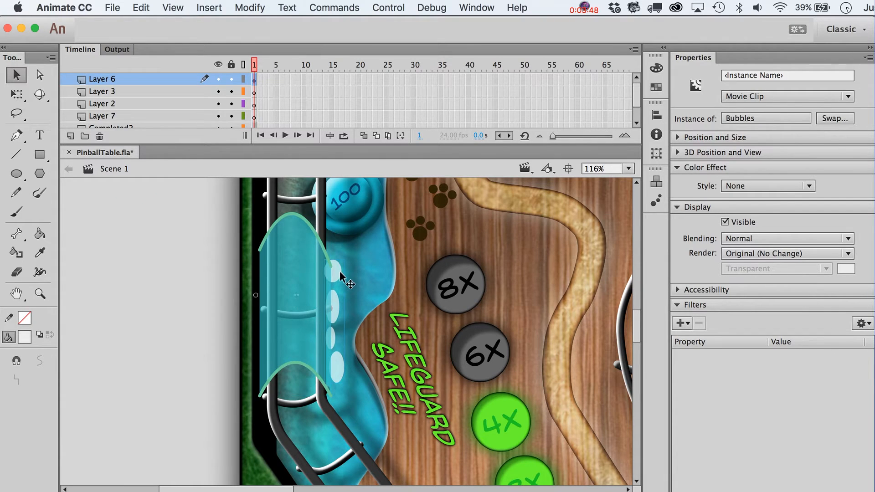
left_click(682, 323)
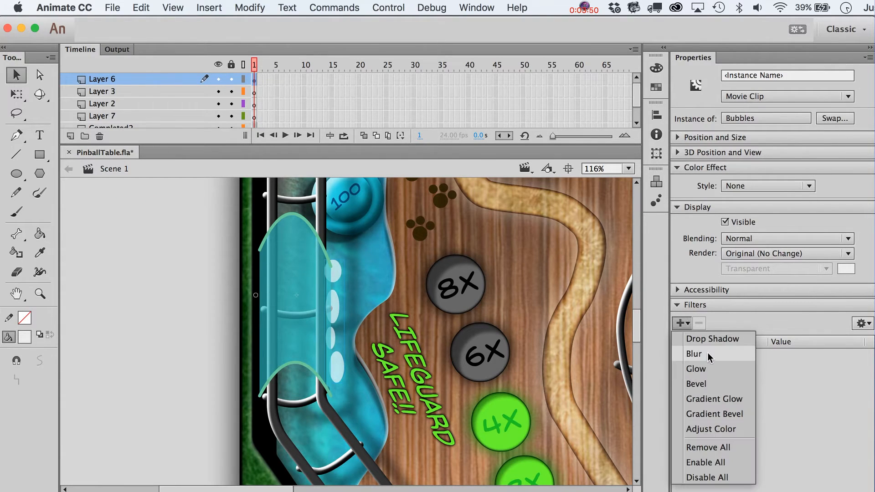
left_click(707, 384)
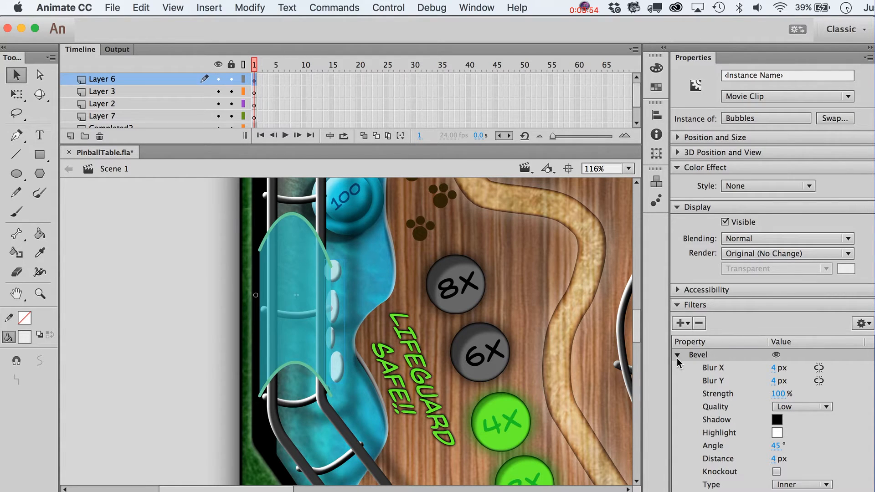
left_click(776, 432)
key("Return")
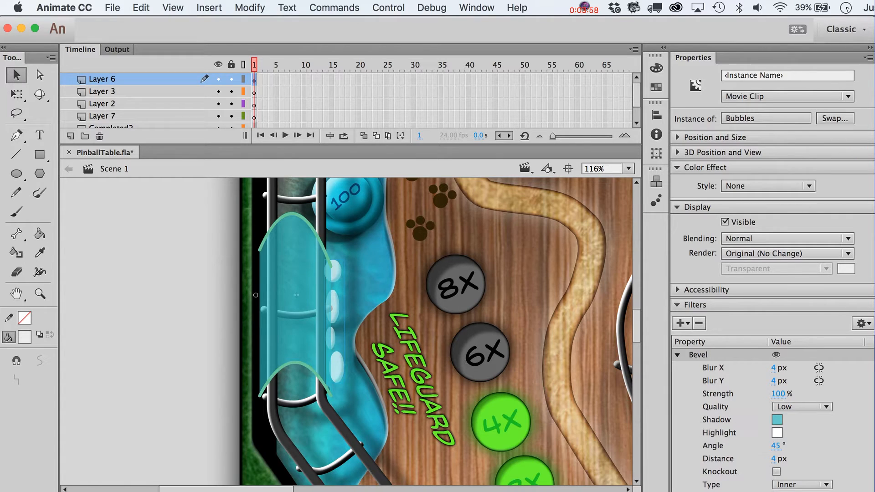
left_click(778, 420)
left_click(623, 488)
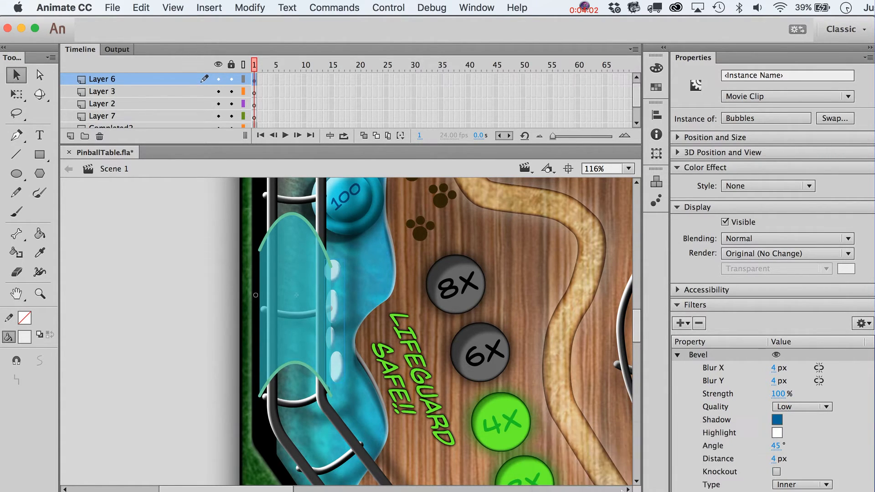
left_click(682, 323)
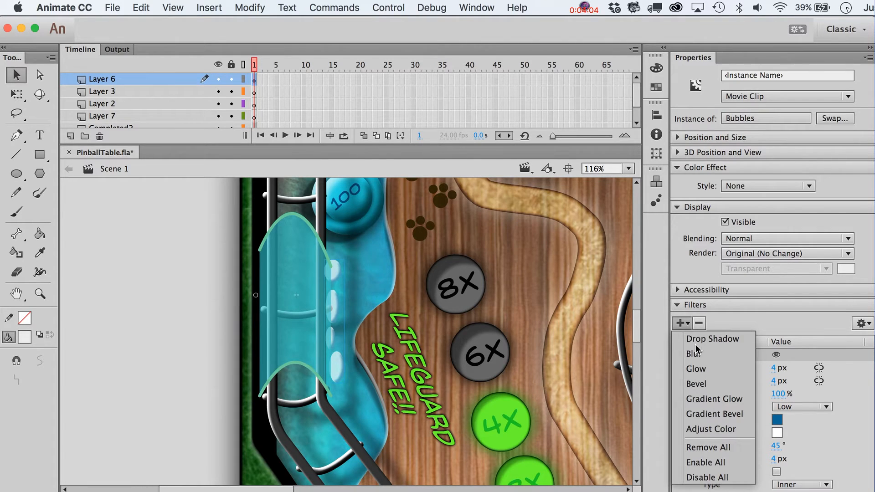
left_click(704, 357)
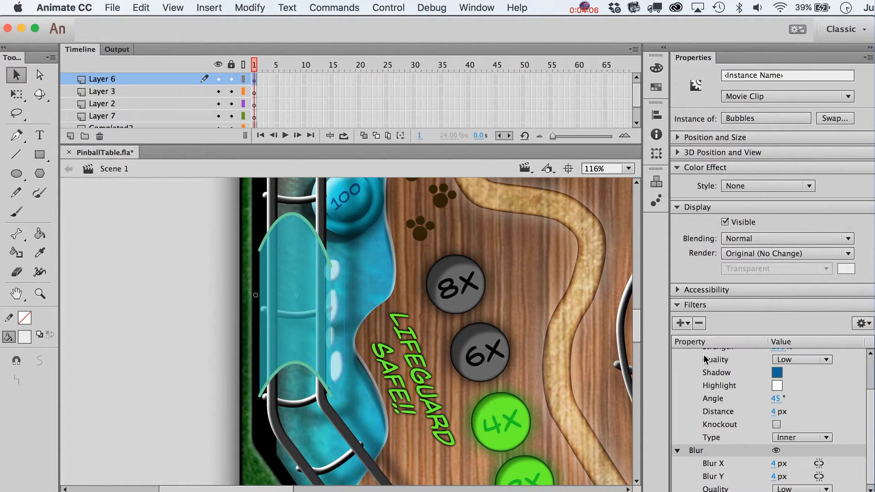
Step: Shift the blue clip slightly up and left, and bring the Bubbles clip in front of it along its right edge
left_click(285, 302)
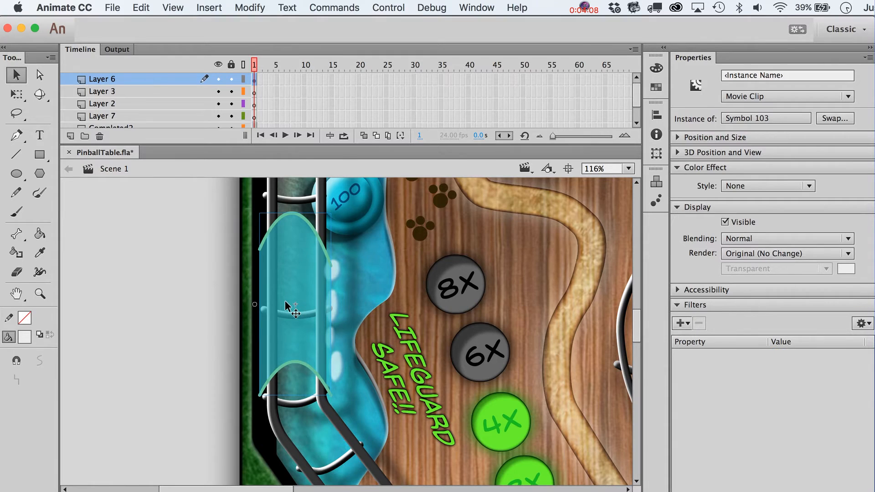
left_click(335, 263)
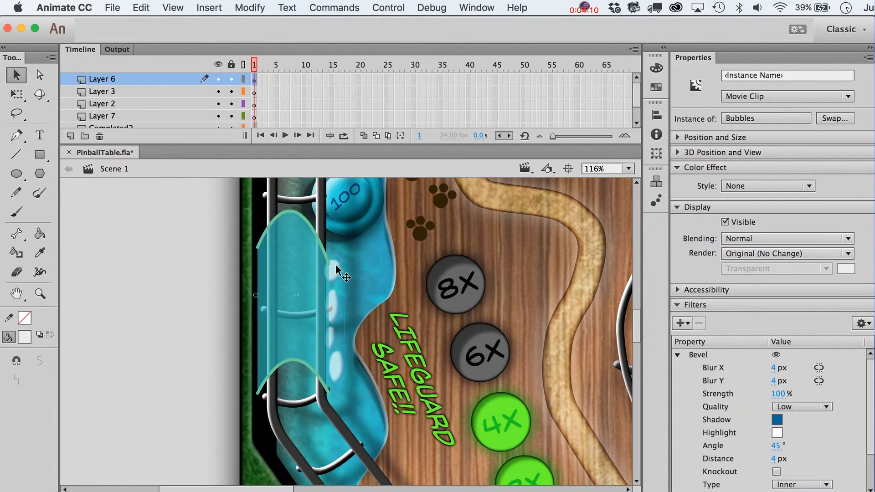
left_click(354, 302)
key("super+a")
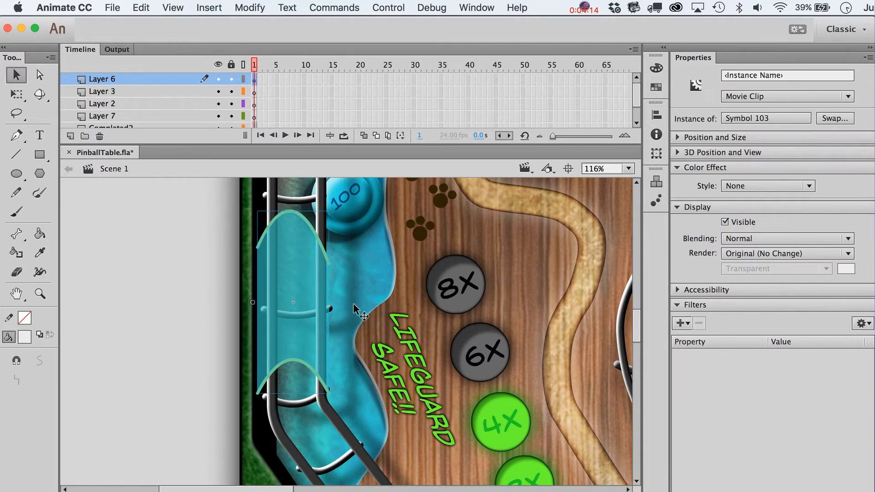
key("super+z")
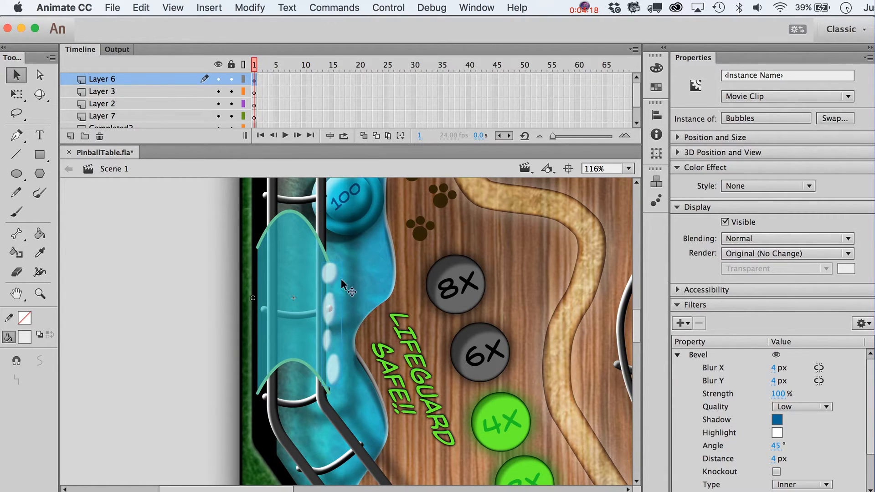
Step: Place a copy of the filtered Bubbles clip over the first, offset downward so the two columns of bubbles overlap
mouse_move(333, 274)
left_mouse_down()
mouse_move(350, 277)
mouse_move(348, 286)
mouse_move(348, 279)
mouse_move(338, 283)
left_mouse_up()
key("q")
key("v")
key("shift+Down")
key("shift+Down")
key("shift+Down")
key("shift+Down")
key("shift+Down")
key("shift+Down")
key("shift+Down")
key("shift+Down")
key("shift+Down")
key("shift+Down")
key("shift+Right")
key("shift+Left")
key("shift+Down")
key("shift+Down")
key("shift+Right")
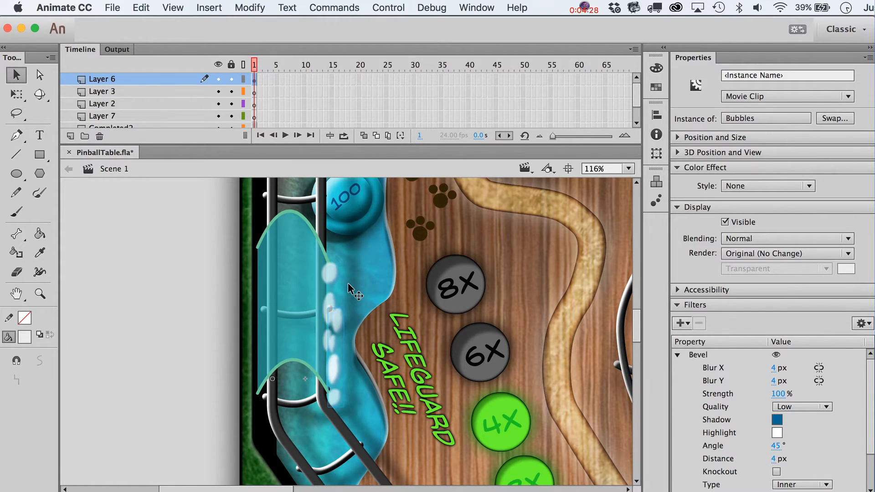
key("shift+Up")
key("shift+Up")
key("shift+Up")
key("shift+Up")
key("shift+Up")
Step: Preview the animated bubbles in a test movie, and close the test window
key("super+Return")
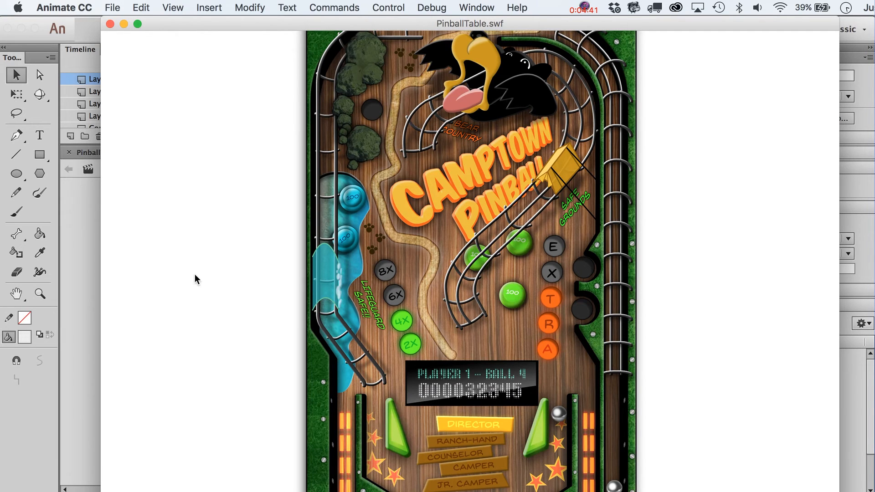
key("super+w")
Step: Inside the Bubbles clip, scale down the topmost bubble on frame 4
double_click(335, 273)
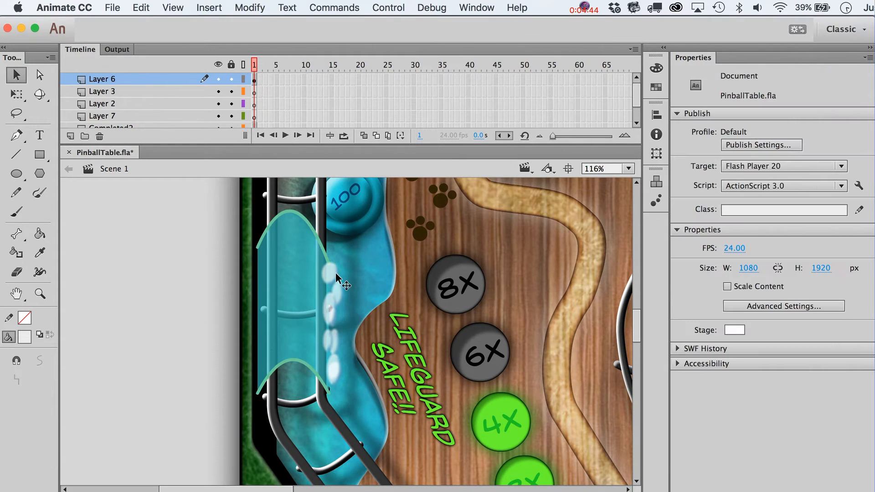
left_click(336, 273)
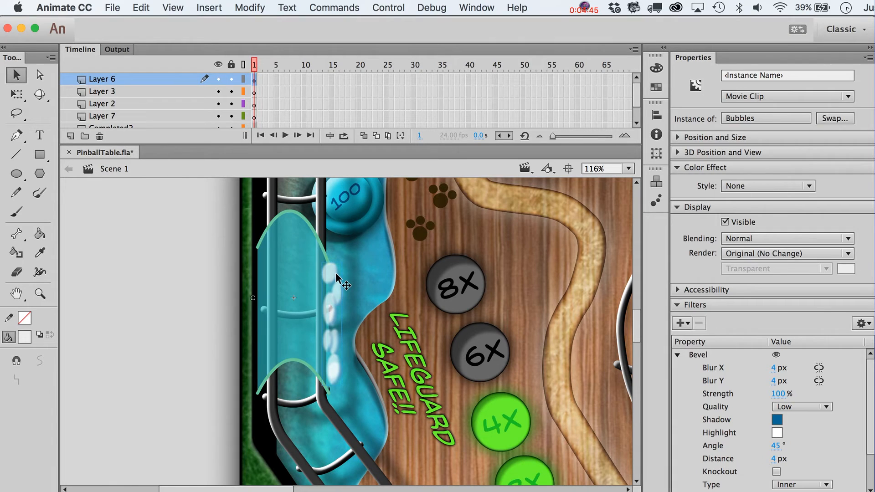
double_click(336, 272)
key("period")
key("period")
key("period")
key("period")
key("comma")
key("comma")
key("period")
left_click(336, 256)
key("super+alt+s")
type("6")
key("Return")
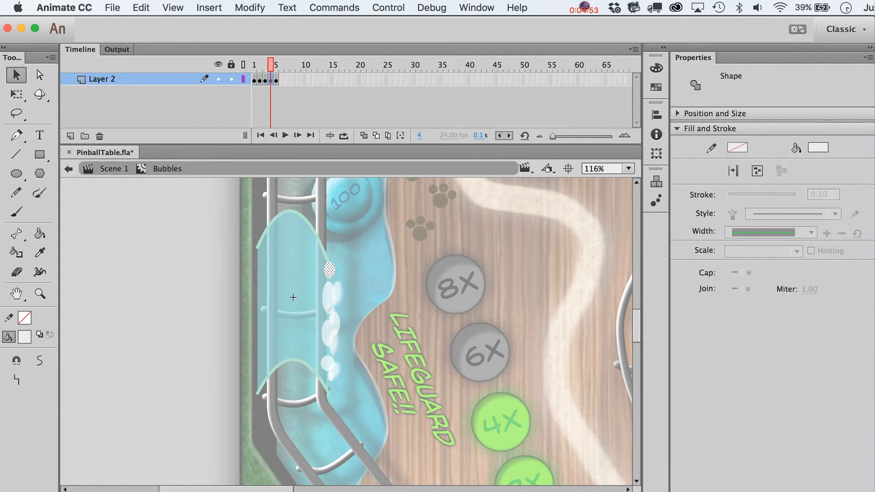
Step: Scale down the topmost bubble on frame 3 of the Bubbles clip by the same amount and play the animation
key("comma")
key("comma")
key("comma")
key("period")
key("period")
left_click(327, 264)
key("super+alt+s")
key("Return")
key("Return")
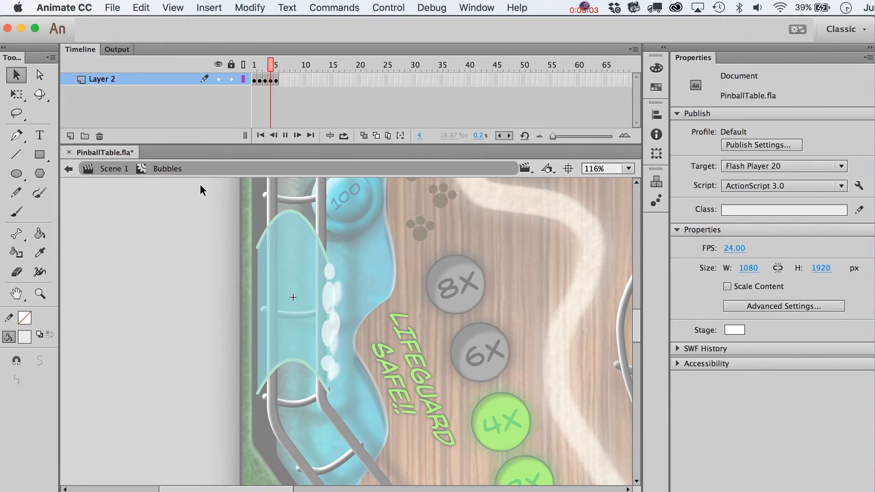
Step: Return to the main scene and check the adjusted bubbles in a test movie
double_click(180, 303)
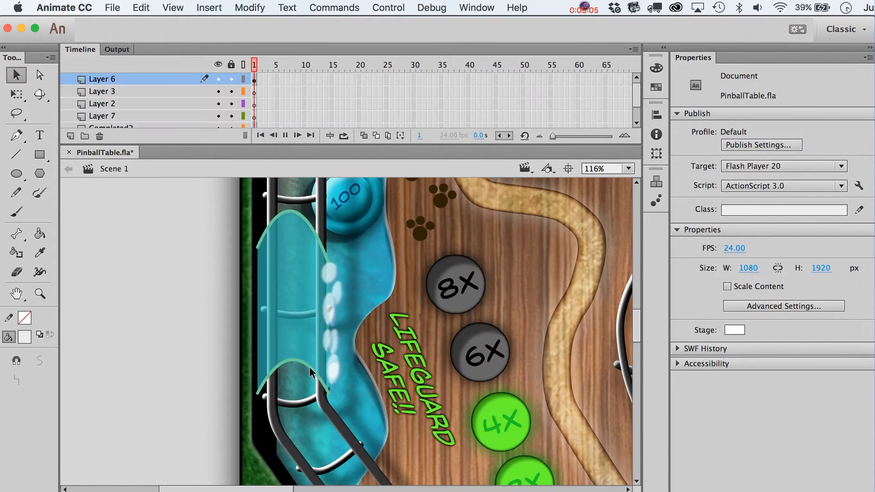
key("super+Return")
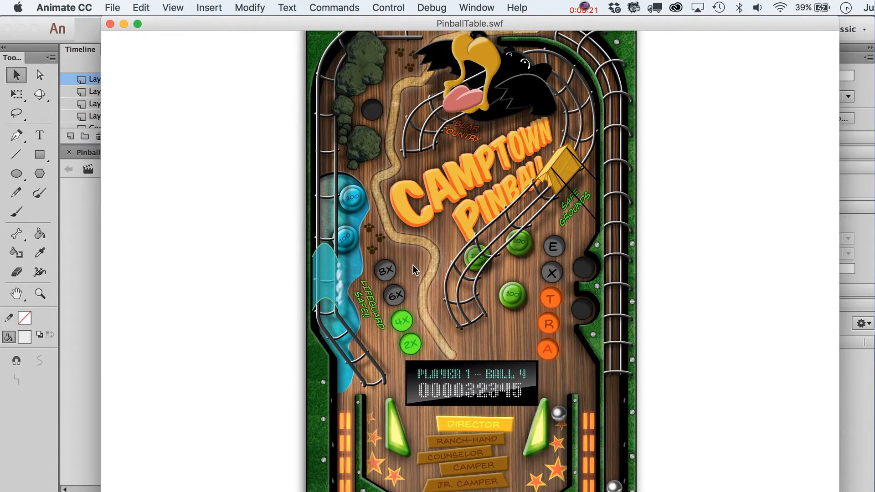
key("super+w")
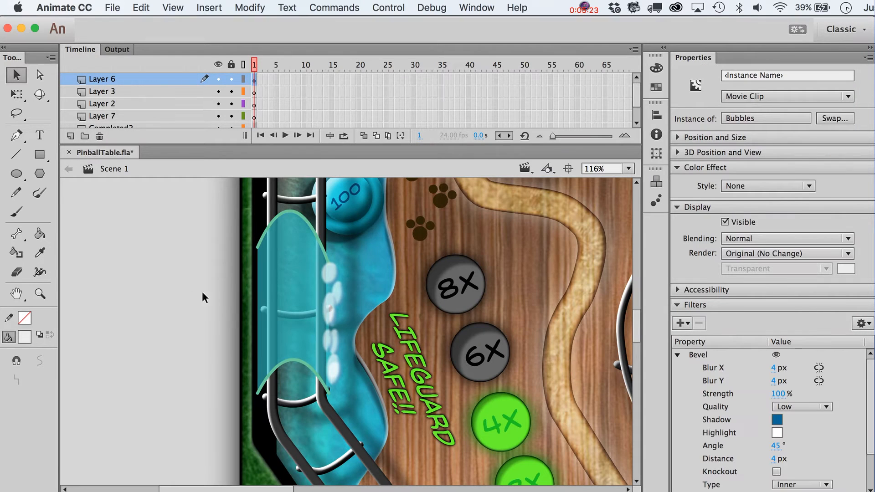
Step: Nudge both Bubbles clips left over the ramp's edge, and move them in place onto the Completed2 layer
left_click_drag(178, 237, 366, 401)
key("Left")
key("Left")
key("Left")
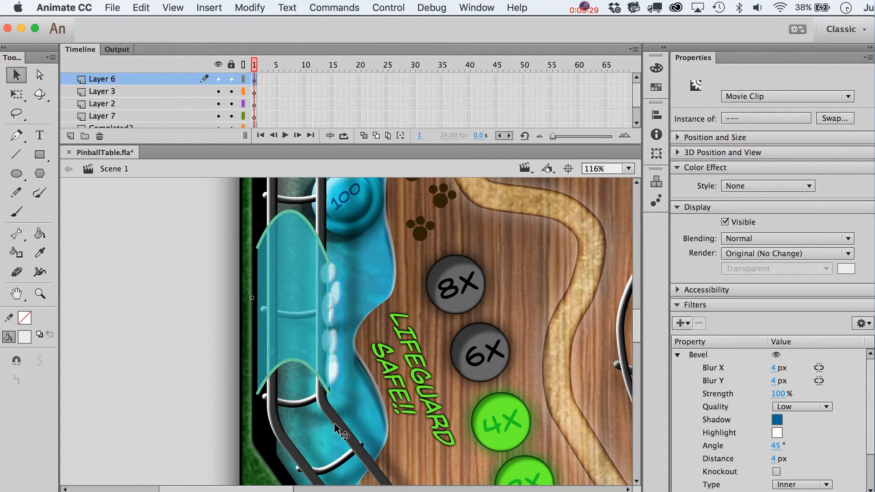
key("super+x")
scroll(275, 104, "down", 2)
left_click(275, 104)
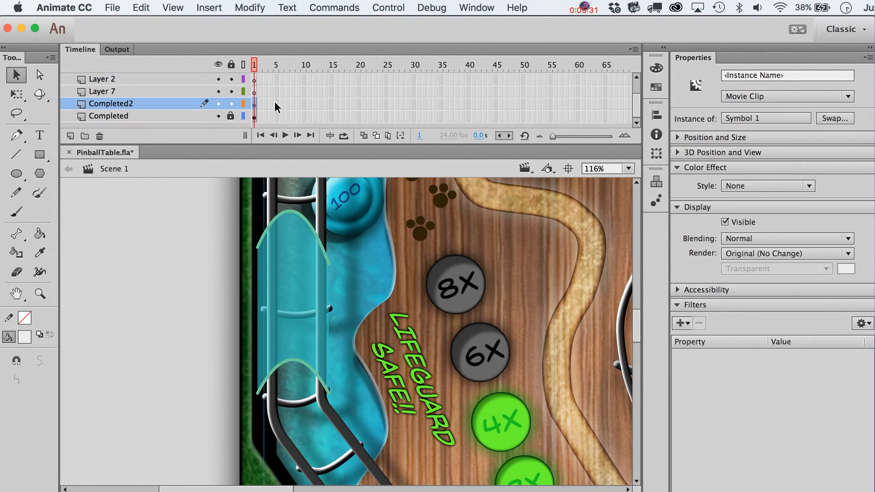
key("super+shift+v")
Step: Send the two Bubbles clips backward behind the ramp rail and nudge them slightly down
key("super+Down")
key("super+Down")
key("super+Down")
key("Down")
key("Down")
key("Down")
key("Down")
key("Down")
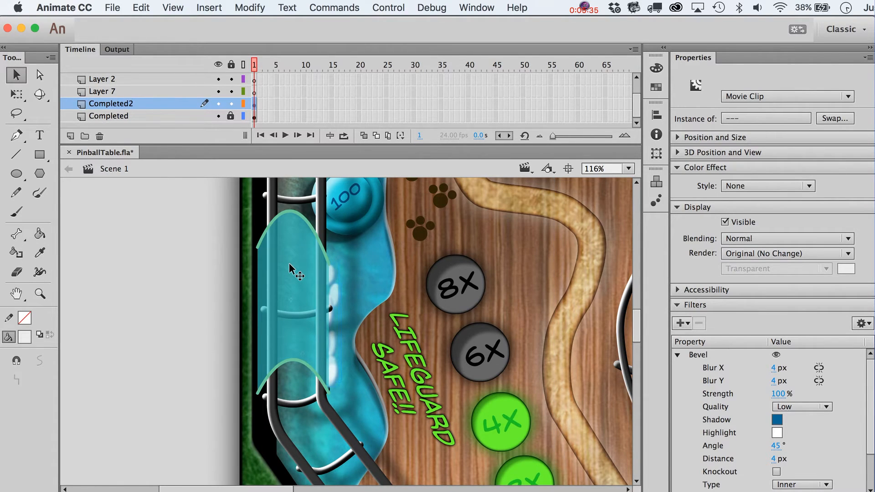
Step: Convert the blue water clip over the ramp to a movie clip symbol named waterfalll
right_click(289, 263)
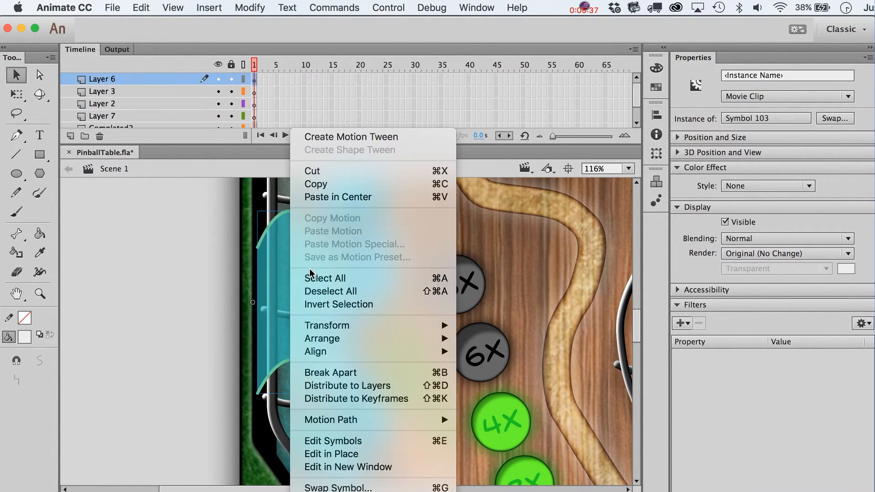
left_click(236, 302)
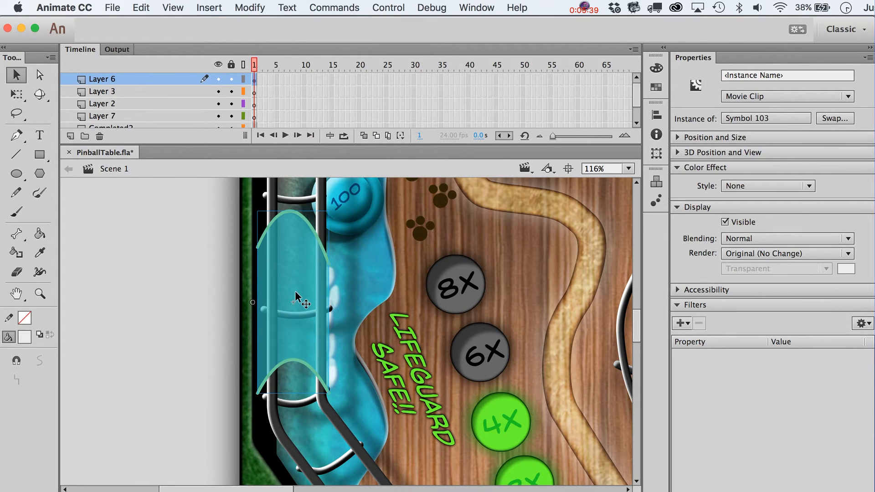
key("q")
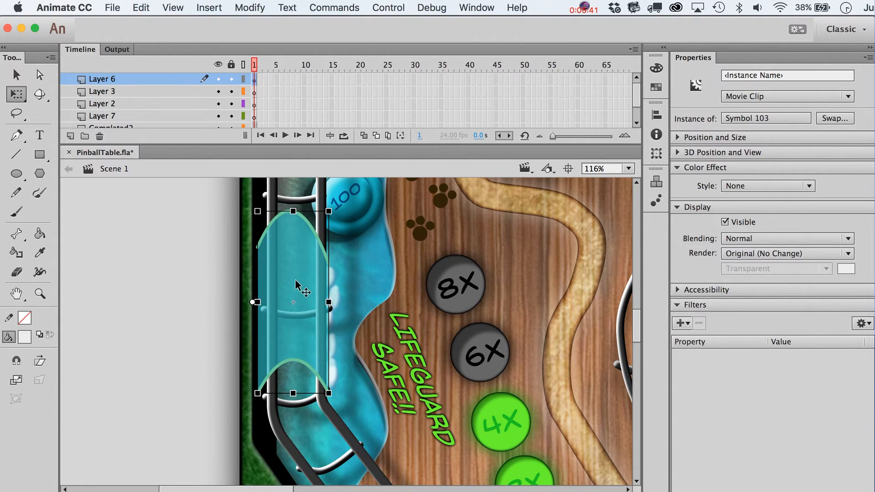
key("F8")
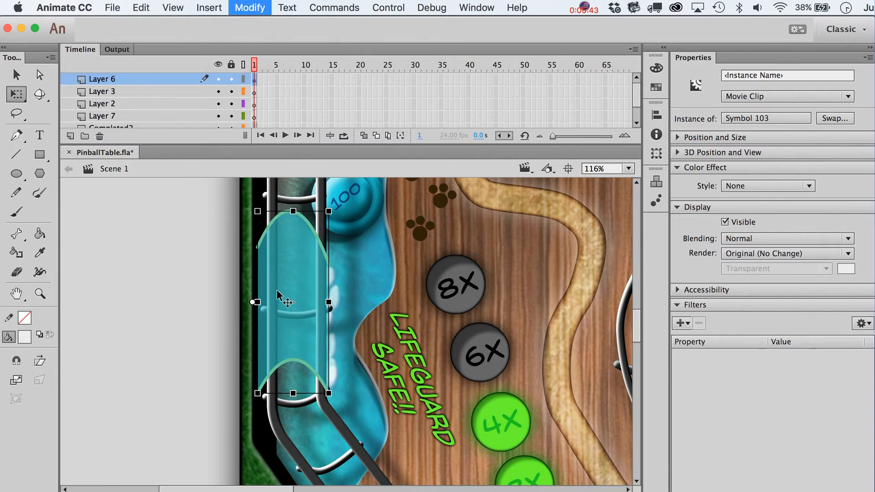
type("waterfalll")
key("Return")
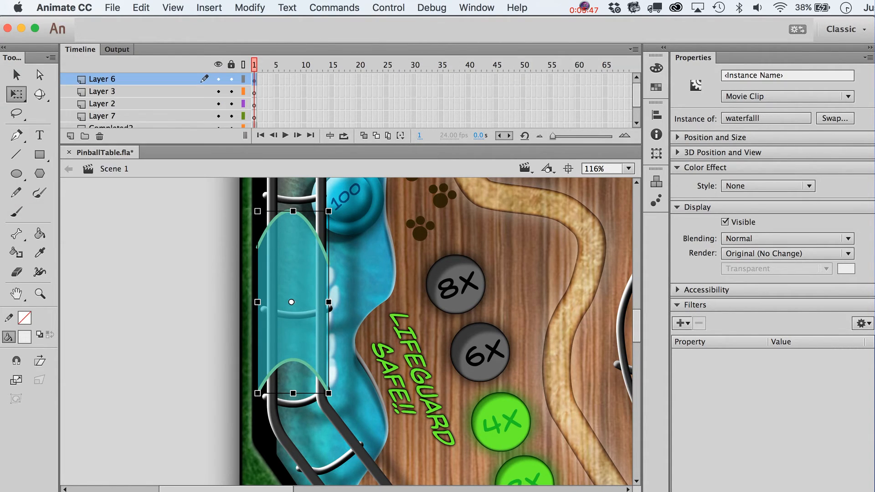
Step: Inside the waterfalll clip, add keyframes at frames 6 and 3 of Layer 1
double_click(292, 304)
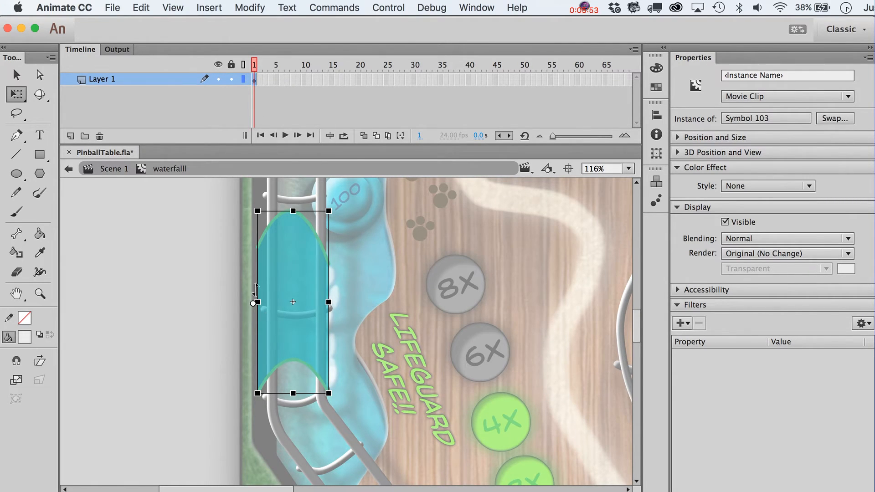
left_click(282, 80)
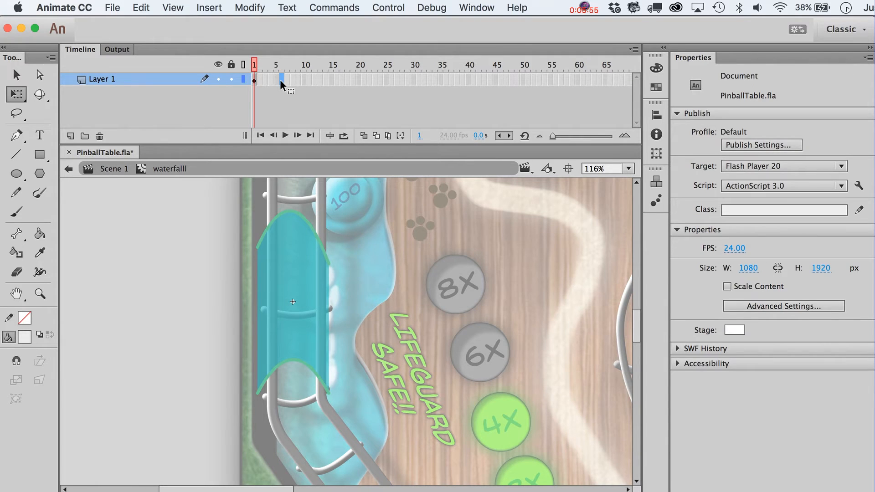
key("F6")
left_click(270, 81)
left_click(265, 81)
key("F6")
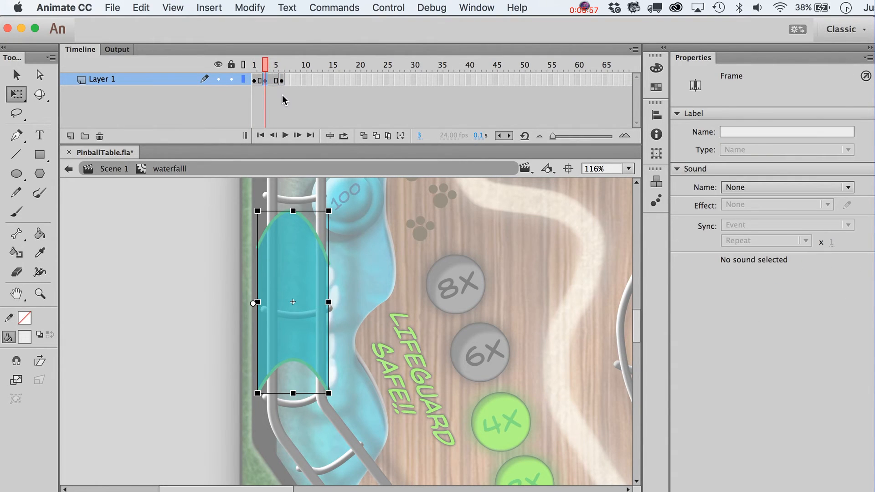
Step: Create classic tweens between the three keyframes of the waterfalll clip
left_click(271, 81)
right_click(271, 81)
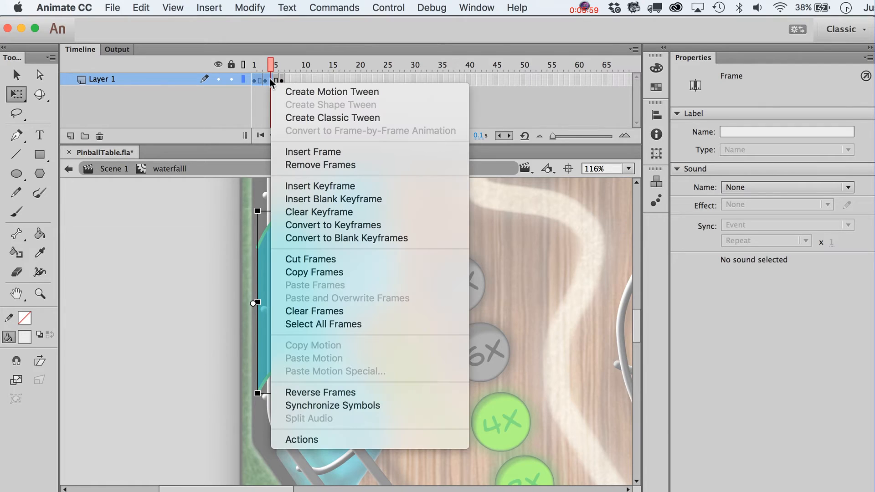
left_click(299, 122)
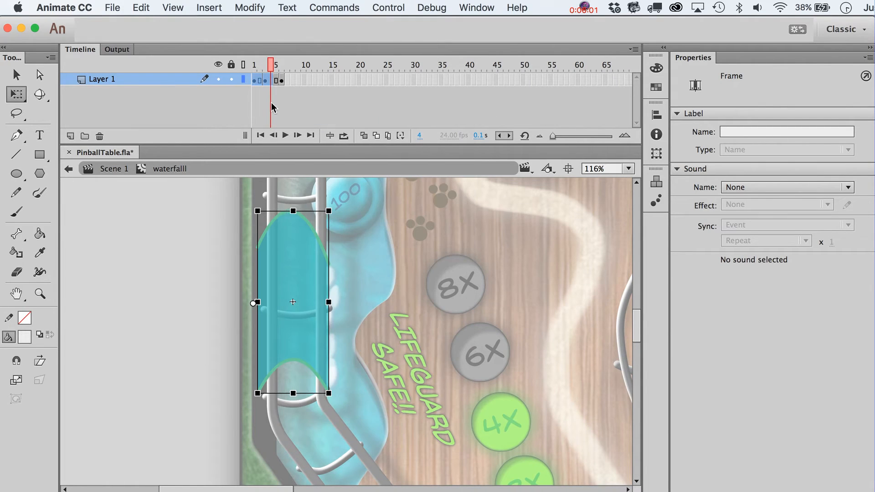
Step: Widen the blue shape slightly to the right on frame 3 and play the animation
left_click(265, 81)
left_click(326, 300)
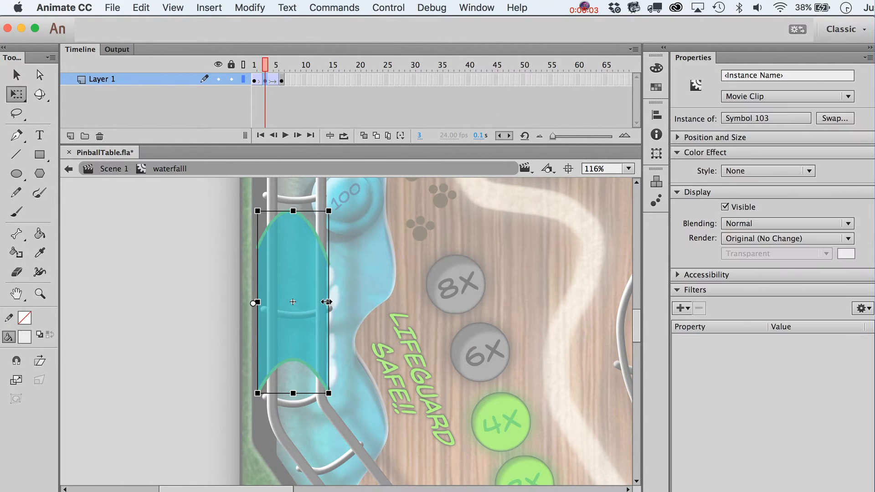
left_click_drag(326, 301, 334, 302)
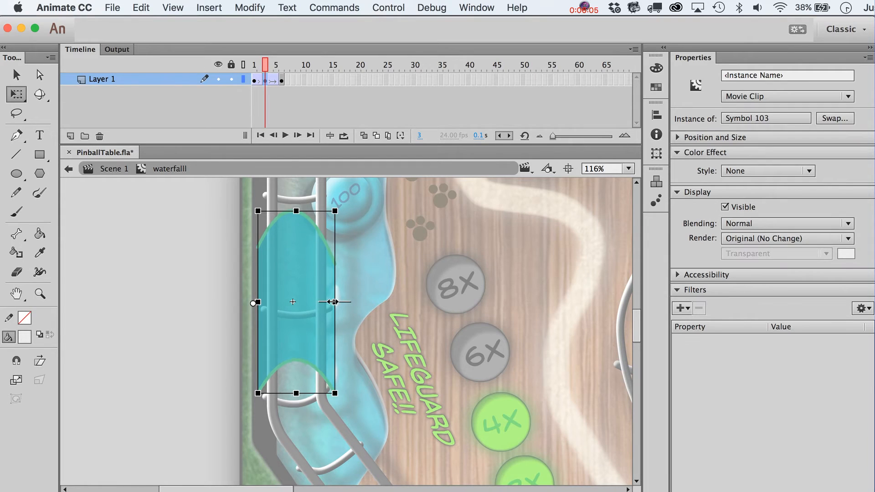
key("Return")
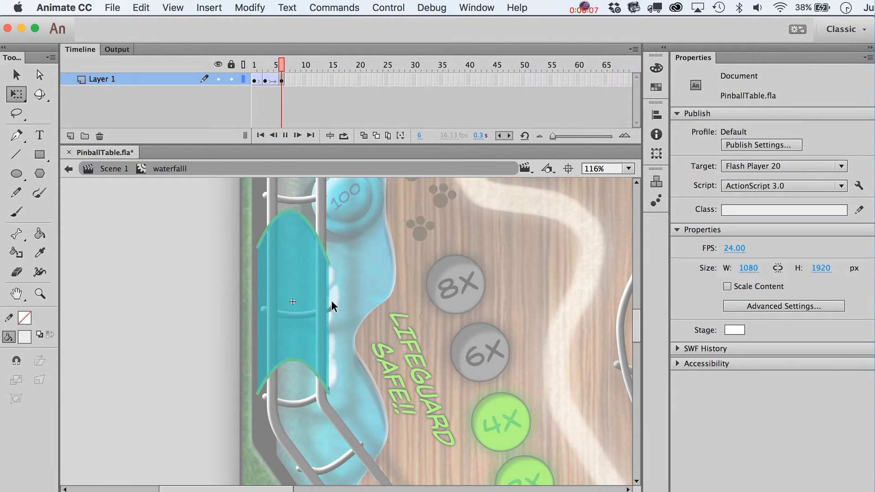
Step: Preview the pulsing waterfall in a test movie and return to the main scene
key("super+Return")
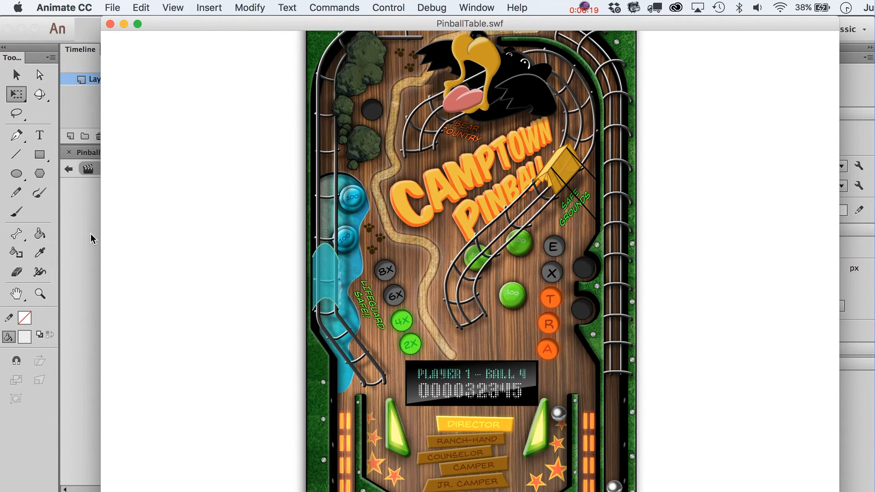
key("super+w")
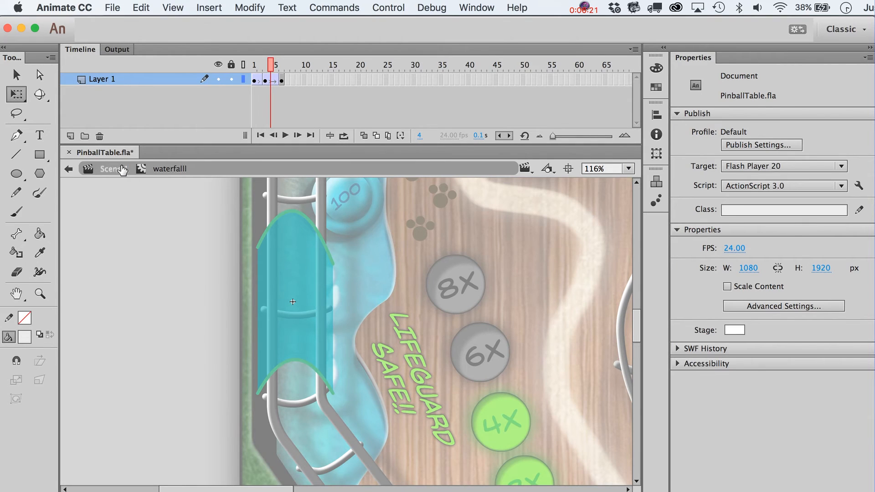
double_click(261, 260)
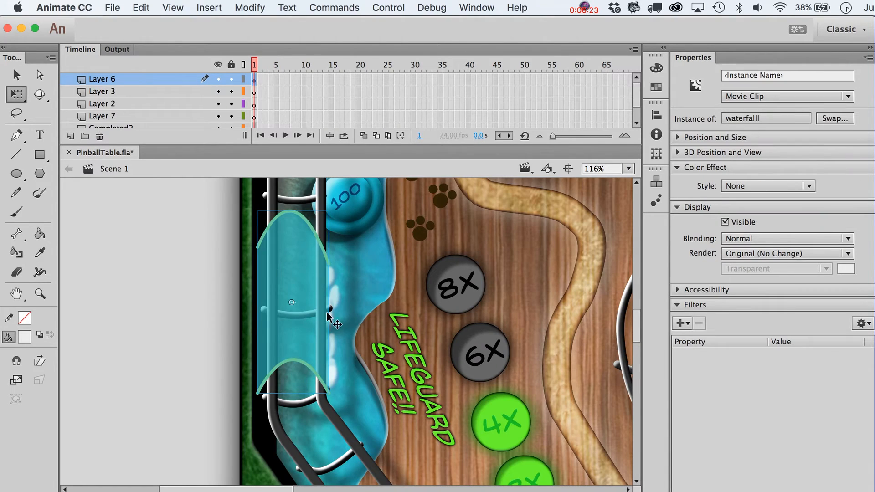
Step: Shift the waterfalll and Bubbles clips slightly right, and move the Bubbles clips in place onto Layer 6, in front of the water
left_click_drag(153, 226, 397, 428)
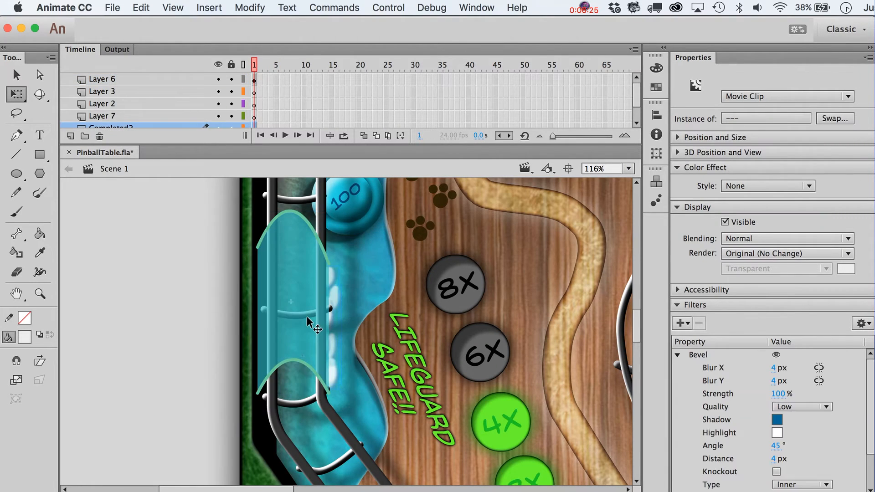
key("F8")
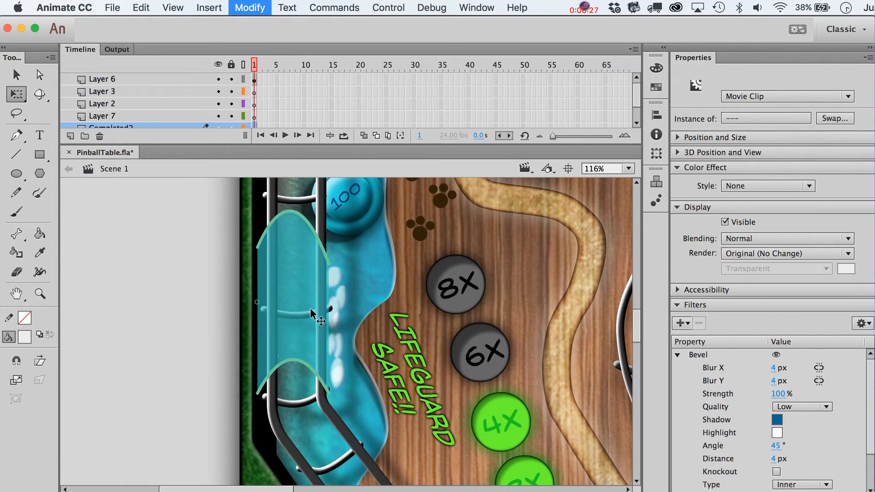
left_click(293, 310)
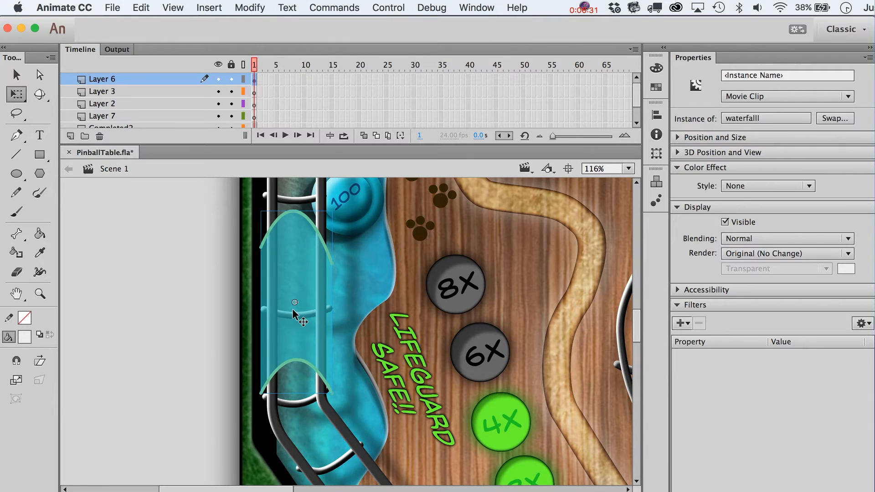
key("super+z")
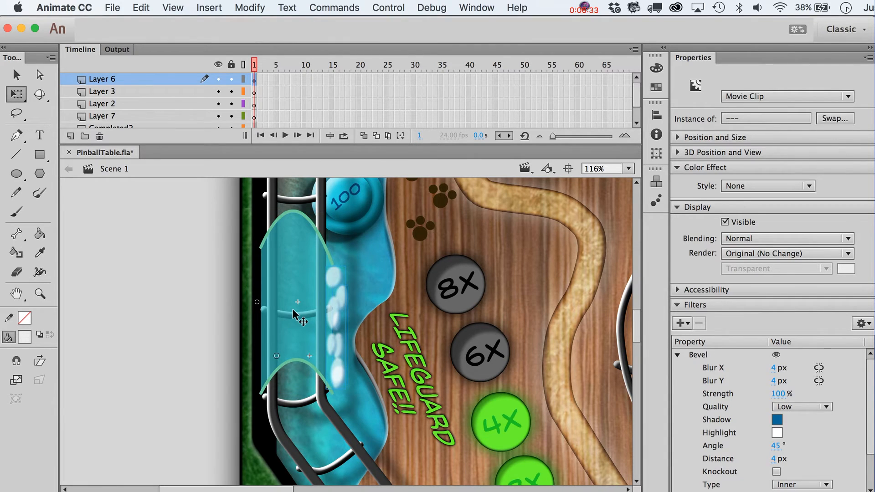
Step: Nudge both Bubbles clips down a little along the ramp's right edge
key("Down")
key("Down")
key("Down")
key("Down")
key("Down")
key("Down")
key("Down")
key("Down")
key("Down")
key("Down")
key("Down")
key("Down")
key("Down")
key("Down")
key("Down")
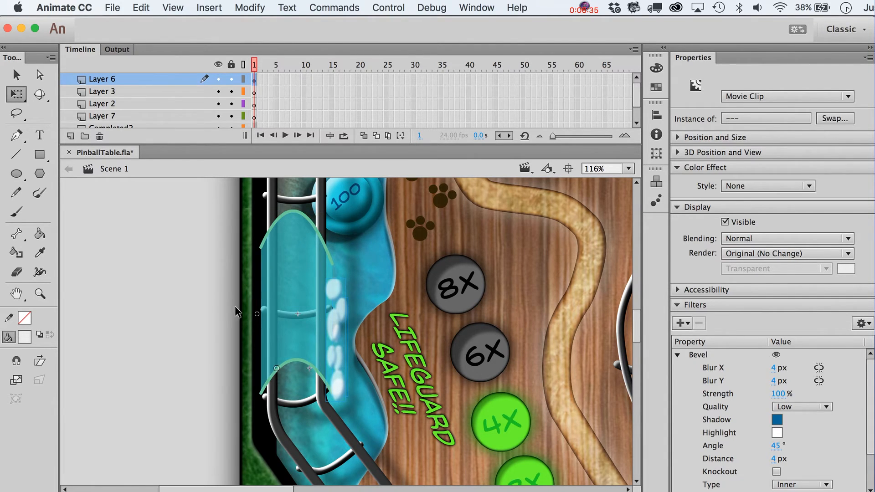
Step: Select only the right-hand Bubbles clip and move it up so its bubbles start above the other column
key("v")
left_click(293, 297)
left_click(342, 300)
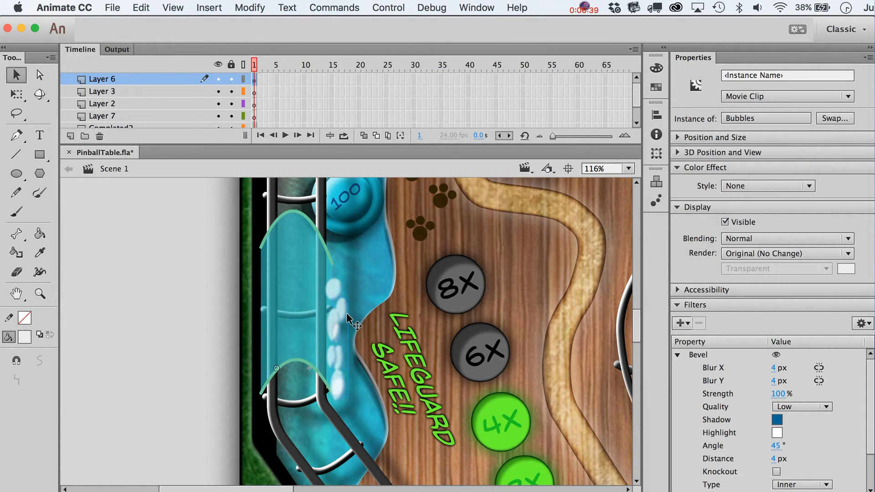
key("shift+Up")
key("shift+Up")
key("shift+Up")
key("shift+Up")
key("shift+Up")
key("shift+Up")
key("shift+Up")
key("shift+Up")
key("shift+Up")
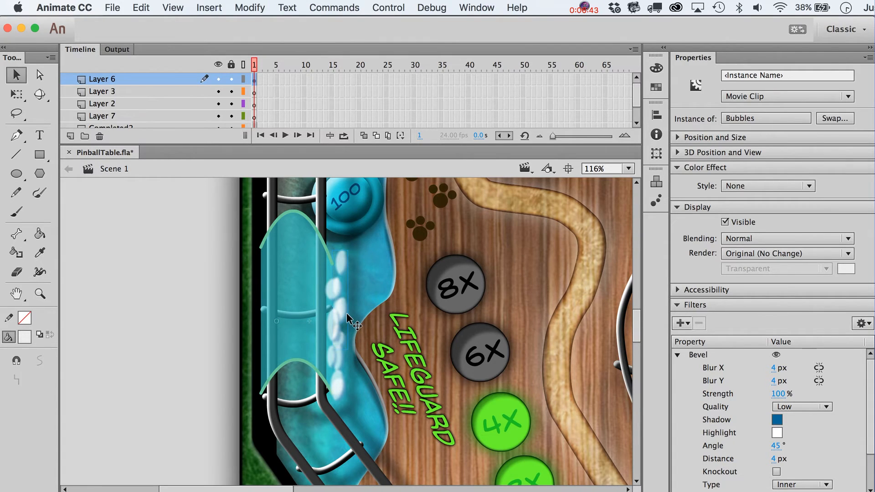
Step: Shorten the raised Bubbles clip with Free Transform and shift it up to the upper part of the bubble column
key("q")
left_click_drag(344, 250, 344, 261)
key("shift+Up")
key("shift+Up")
key("shift+Up")
key("shift+Up")
key("shift+Up")
key("shift+Up")
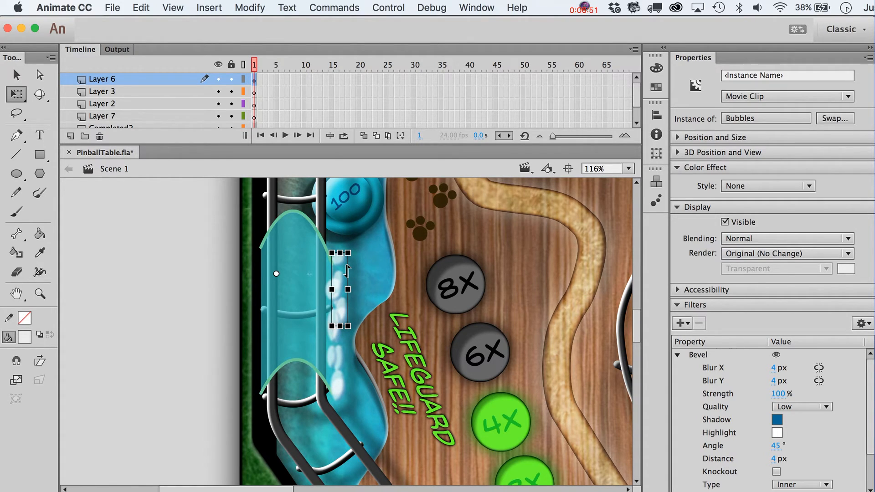
Step: Move the shortened Bubbles clip down to the lower part of the bubble column and nudge it slightly left
key("shift+Down")
key("shift+Down")
key("shift+Down")
key("shift+Down")
key("shift+Down")
key("shift+Down")
key("shift+Down")
key("shift+Down")
key("shift+Down")
key("shift+Down")
key("shift+Down")
key("shift+Down")
key("shift+Left")
Step: Test the movie until the whole table is in view, check the water and bubbles, and close the preview
key("super+Return")
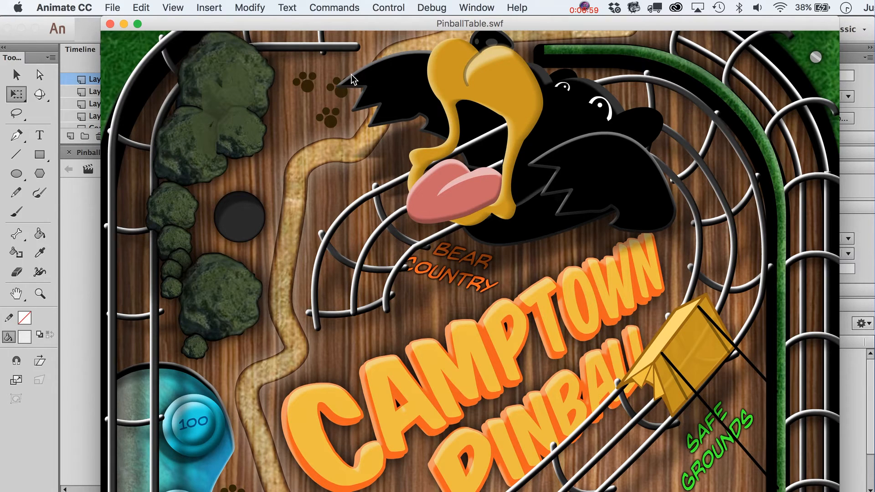
left_click(472, 6)
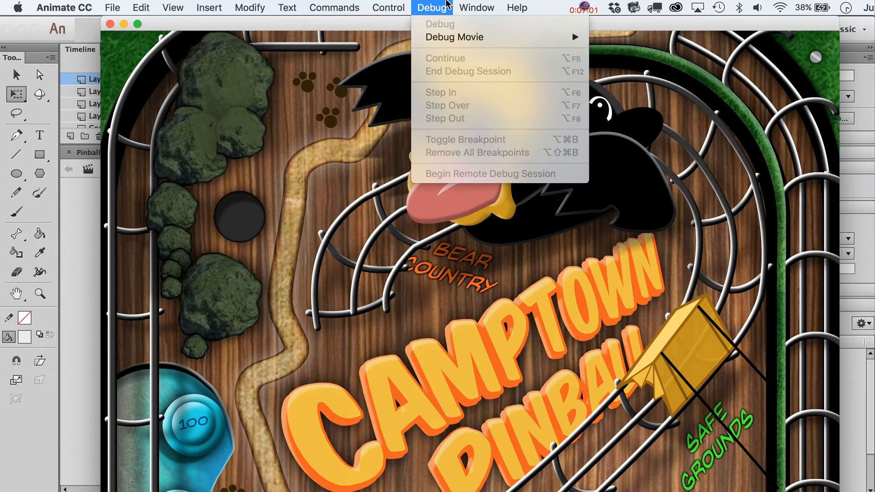
mouse_move(388, 8)
mouse_move(421, 187)
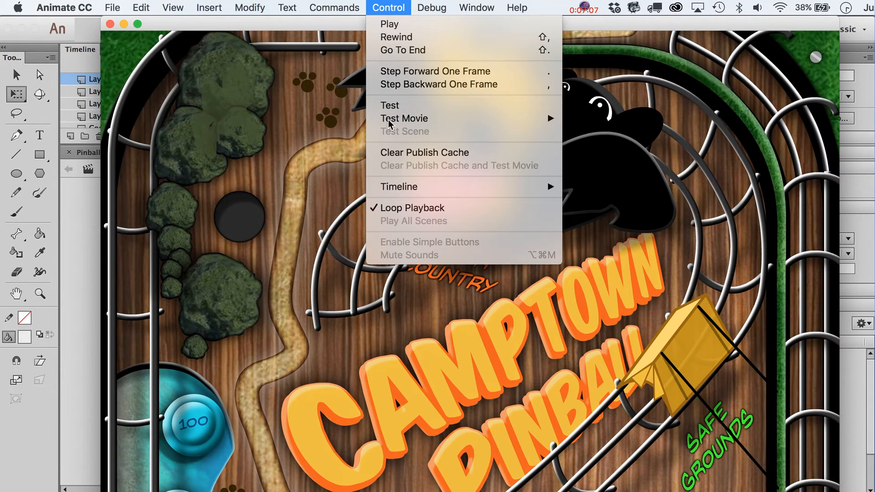
left_click(119, 68)
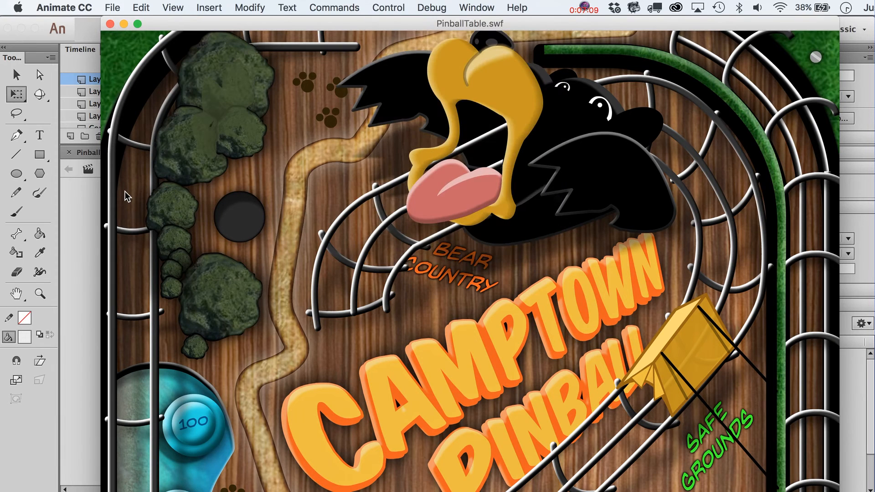
left_click(121, 246)
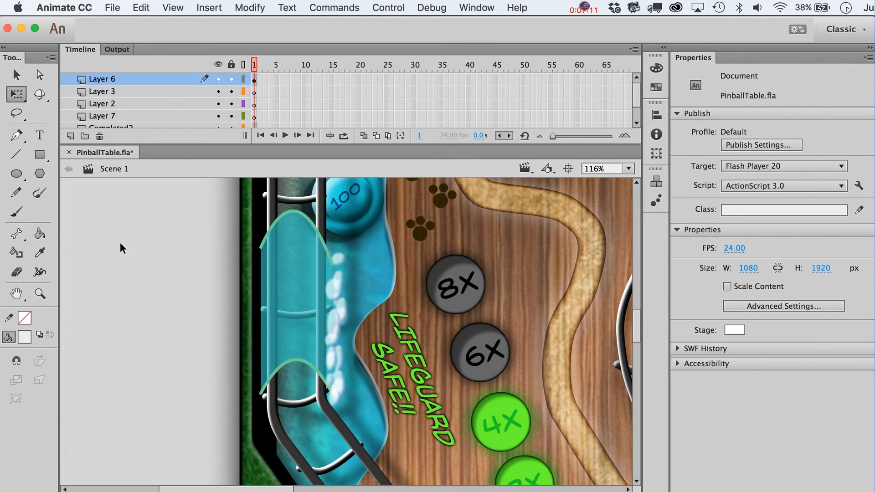
key("super+Return")
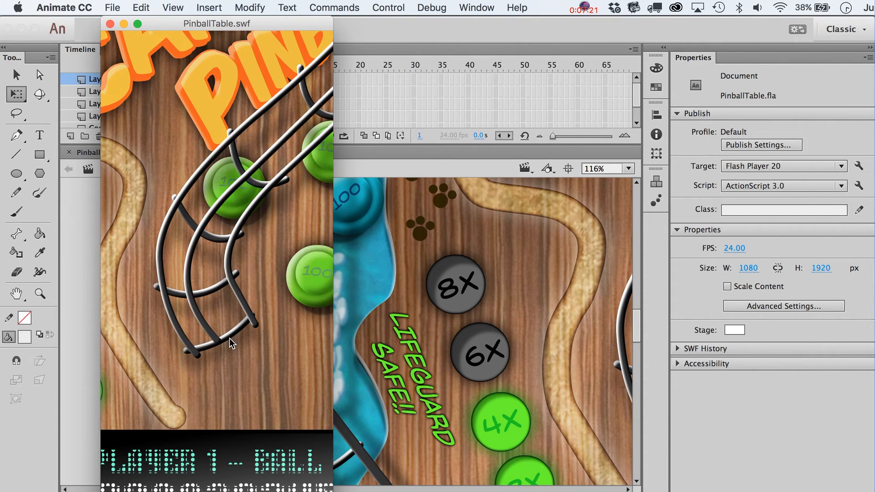
left_click(110, 28)
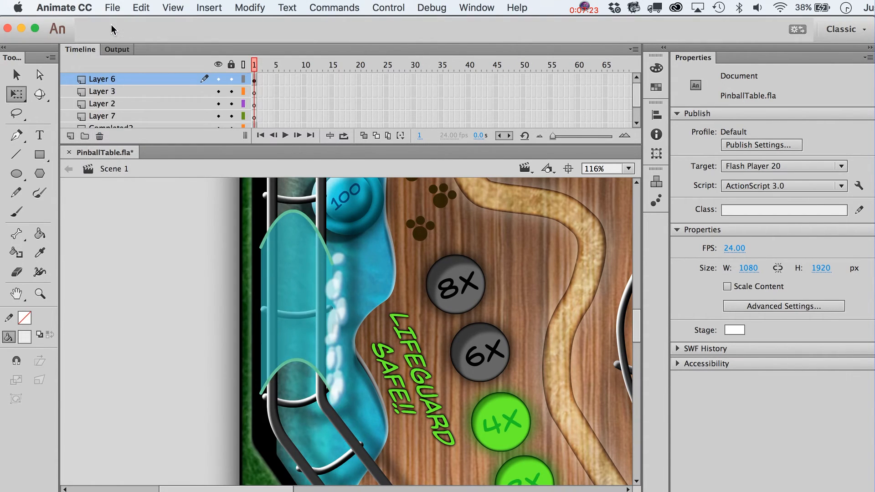
key("super+Return")
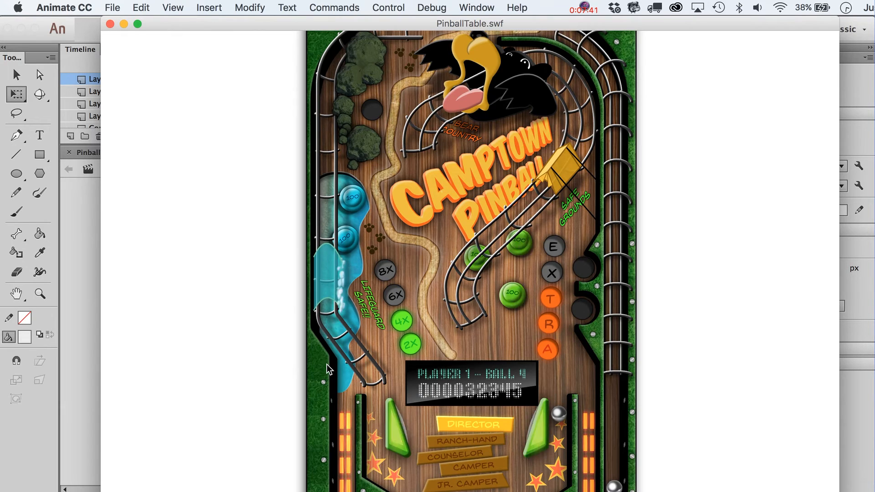
left_click(110, 24)
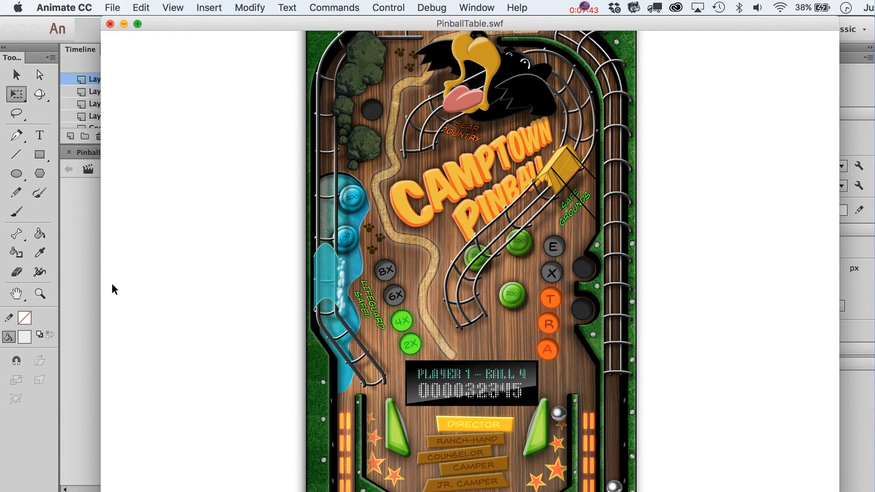
Step: Open Symbol 103 inside the waterfalll clip and draw two vertical lines through the middle of the water shape
left_click(296, 302)
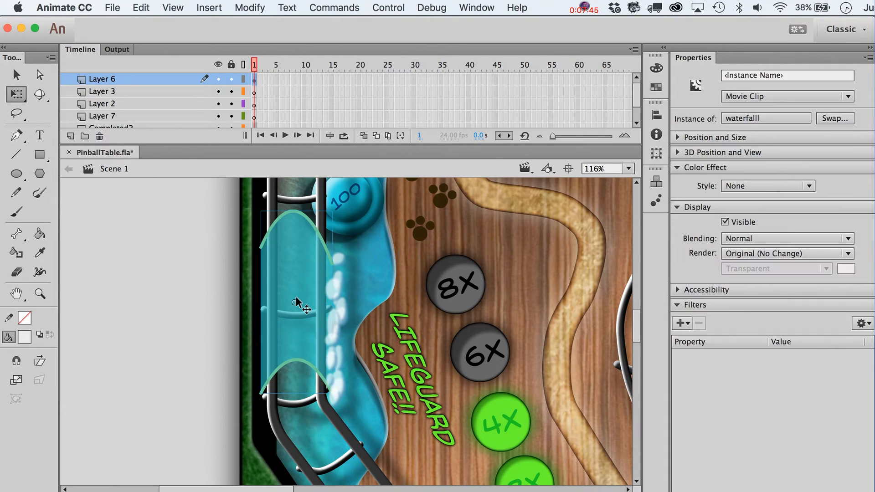
double_click(297, 302)
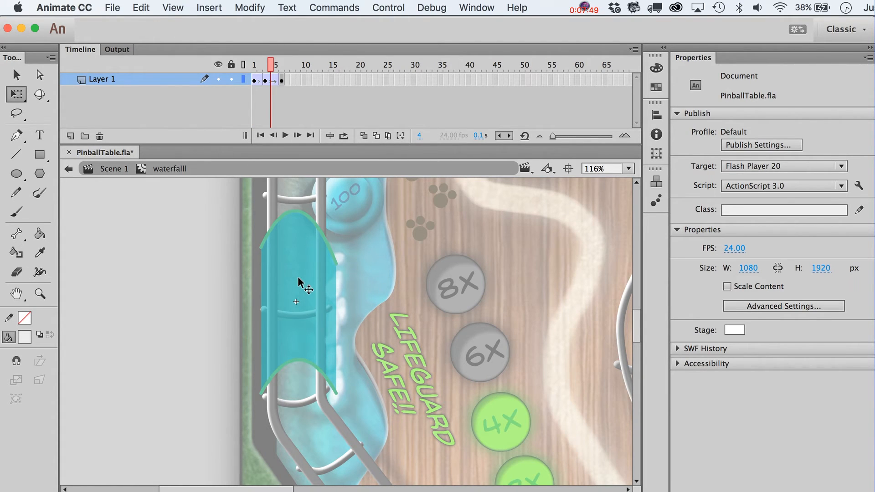
left_click_drag(269, 66, 254, 66)
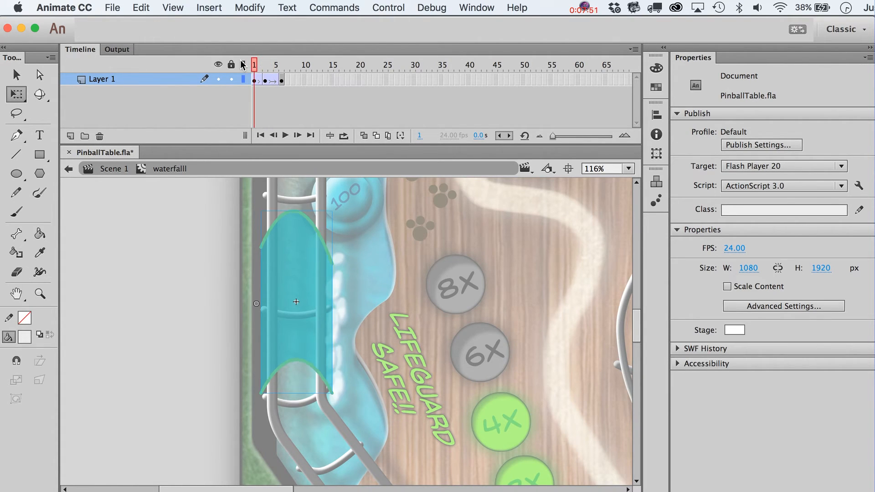
double_click(306, 269)
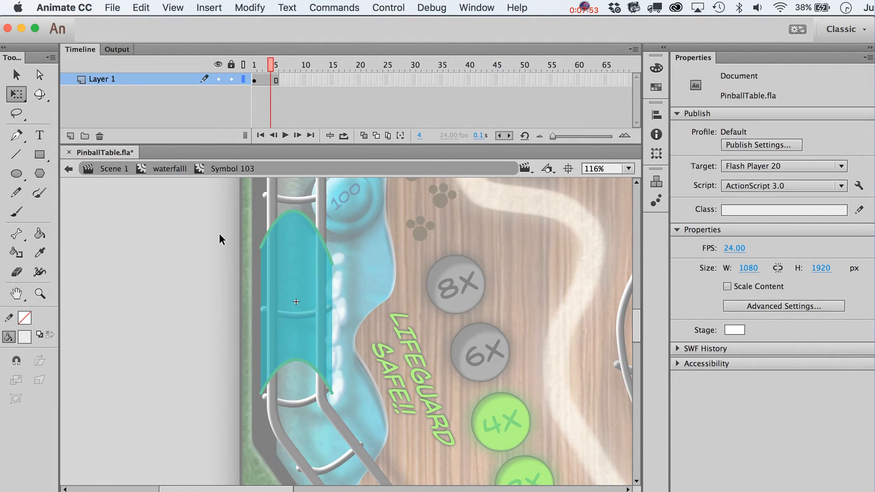
left_click(281, 253)
key("Escape")
key("n")
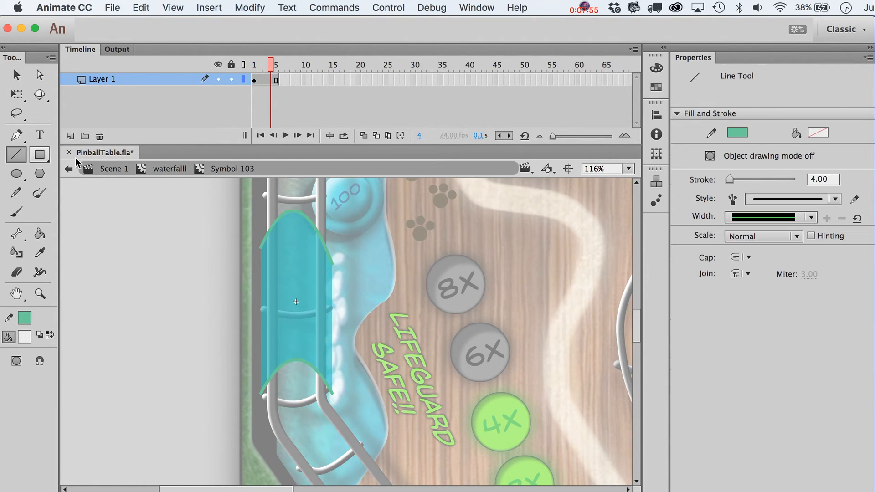
left_click_drag(294, 197, 292, 413)
left_click_drag(307, 253, 309, 201)
Step: Fill the narrow strip between the two lines with white (#FFFFFF) at 33% alpha
key("v")
left_click(302, 252)
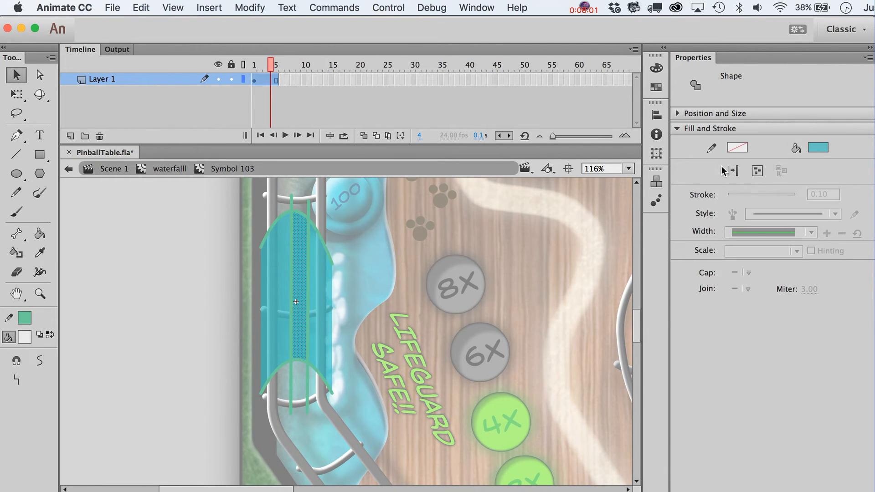
left_click(819, 147)
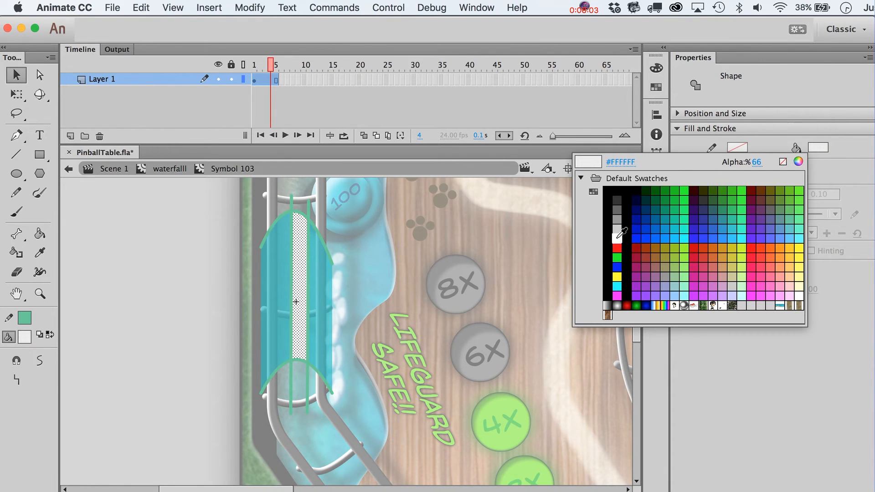
left_click(621, 239)
left_click(813, 149)
left_click_drag(759, 166, 732, 168)
left_click(539, 272)
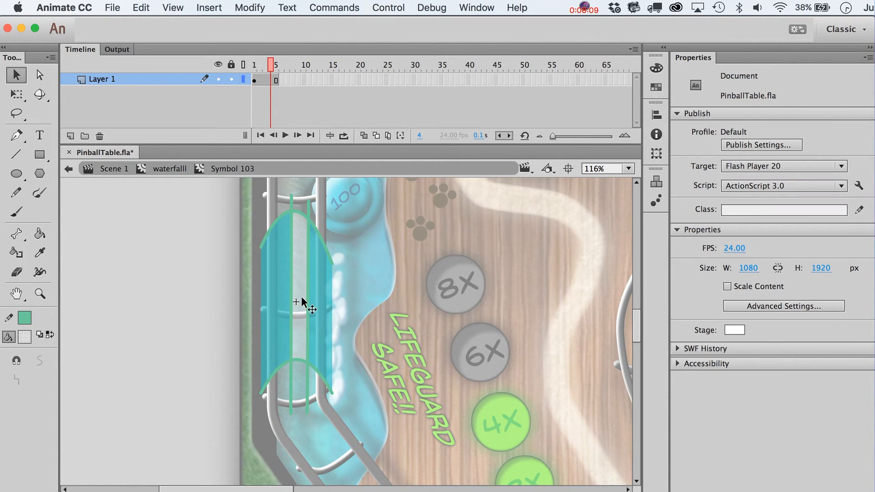
Step: Delete all segments of the two vertical lines, inside and outside the water shape, keeping the white strip
left_click(289, 377)
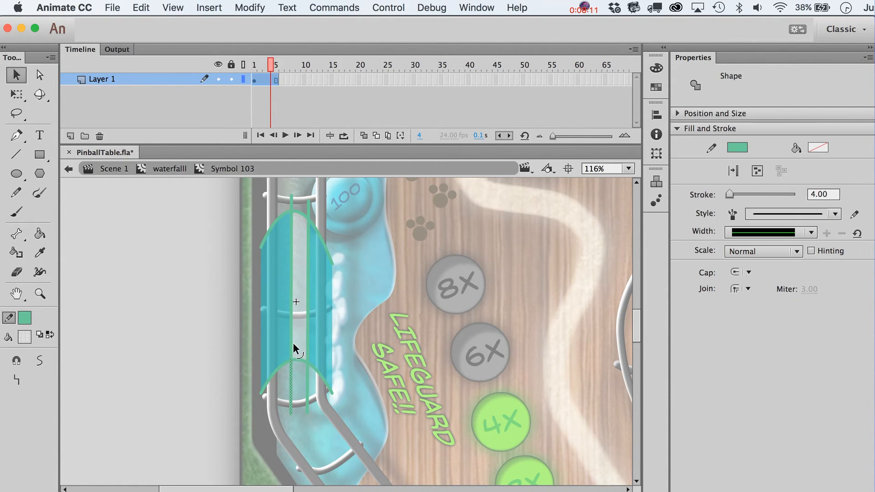
left_click(294, 342)
key("Delete")
left_click(292, 204)
key("Delete")
left_click(309, 230)
key("Delete")
left_click(307, 328)
key("Delete")
left_click(308, 385)
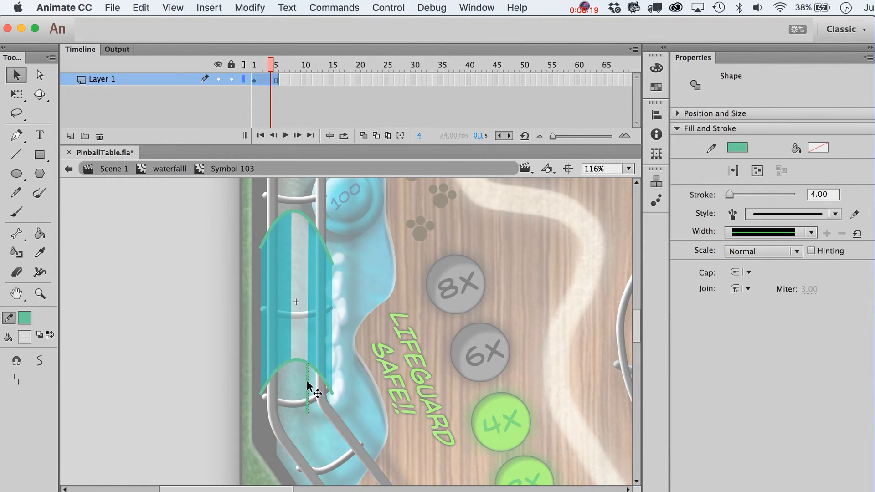
key("Delete")
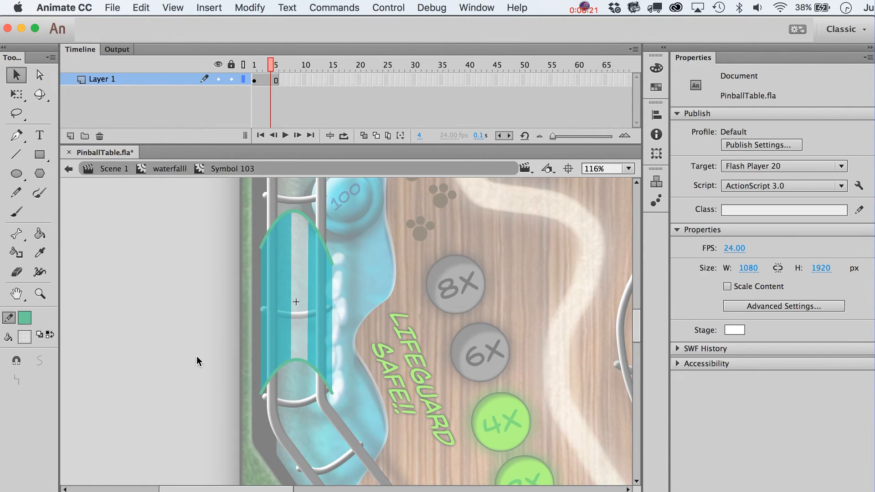
Step: Return to the main scene, test the movie to check the white highlight strip, and close the preview
double_click(196, 356)
left_click(157, 234)
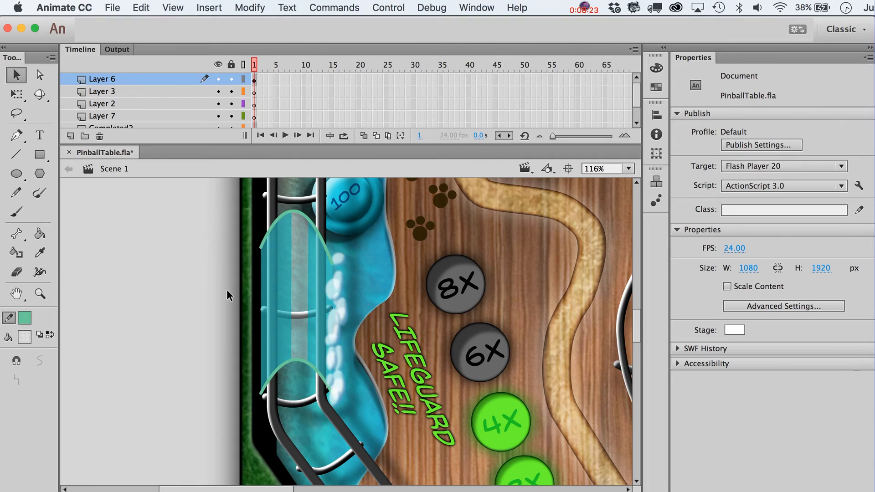
key("super+Return")
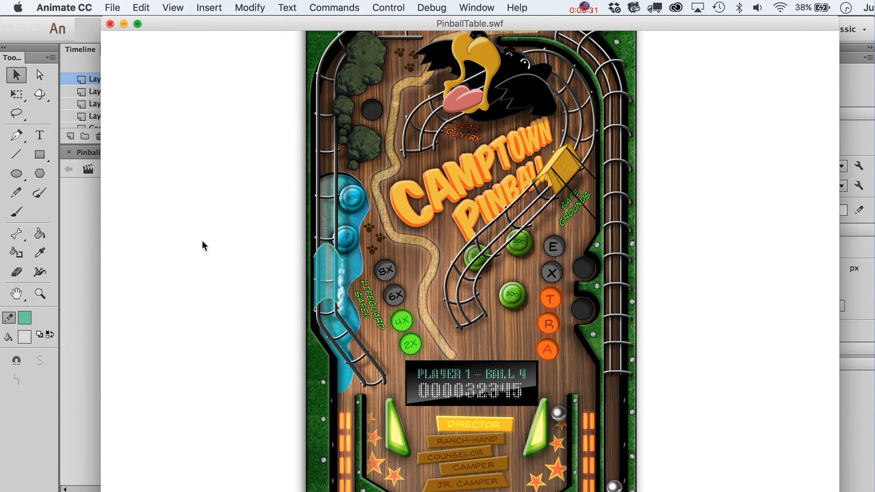
key("super+w")
Step: Cut the white strip out of the water shape in Symbol 103 and refill the gap with the sampled water blue
left_click(260, 276)
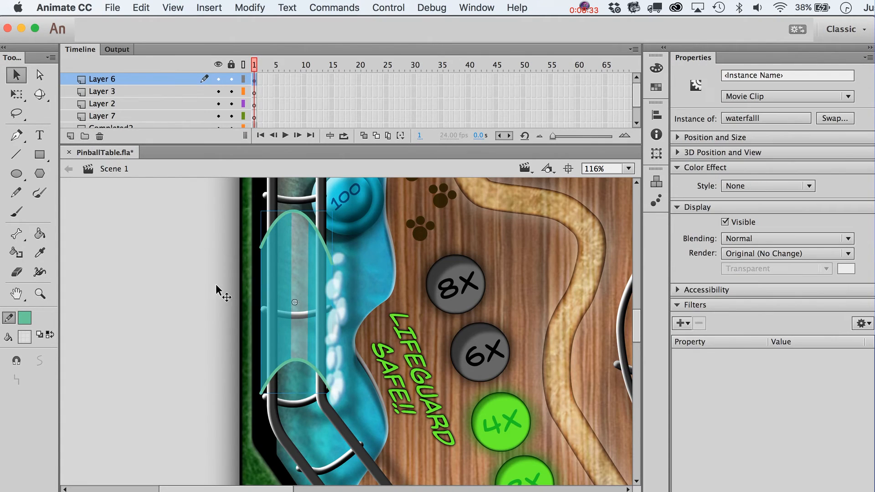
double_click(300, 275)
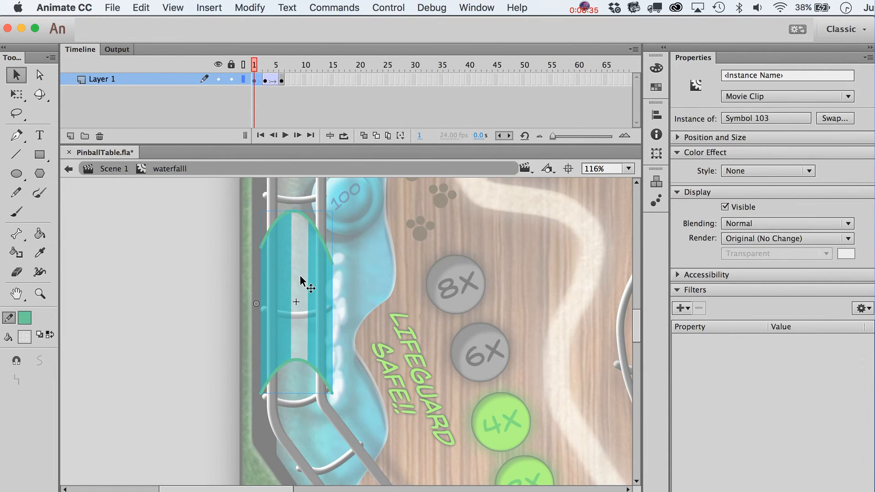
double_click(300, 275)
left_click(300, 277)
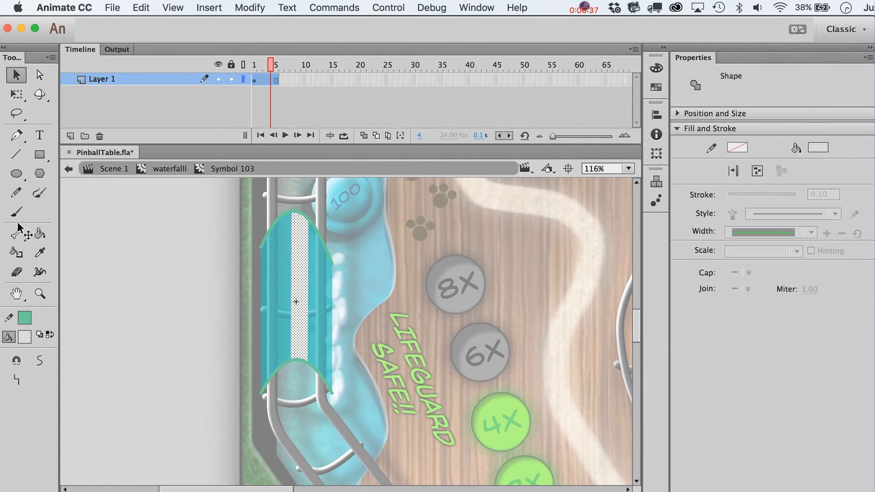
left_click(40, 252)
left_click(304, 267)
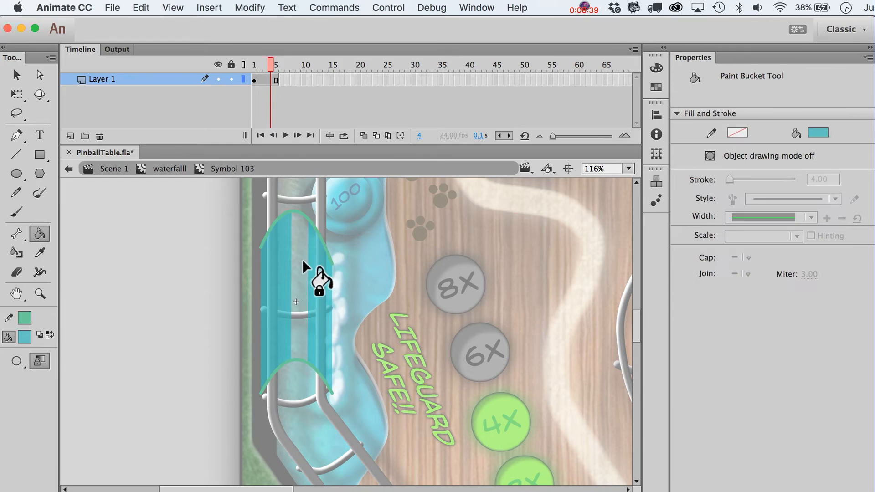
Step: Add a new layer above Layer 1 and paste the white strip in place on its first frame
left_click(70, 135)
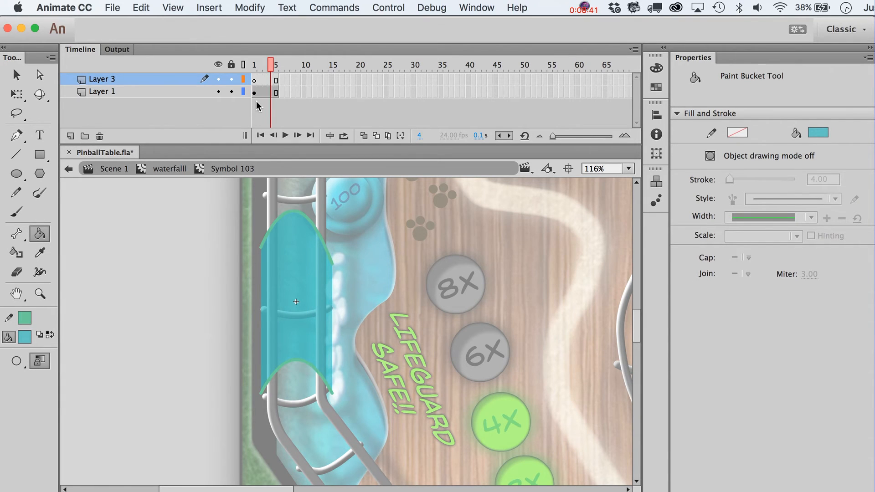
left_click(255, 81)
key("shift+super+v")
left_click(179, 301)
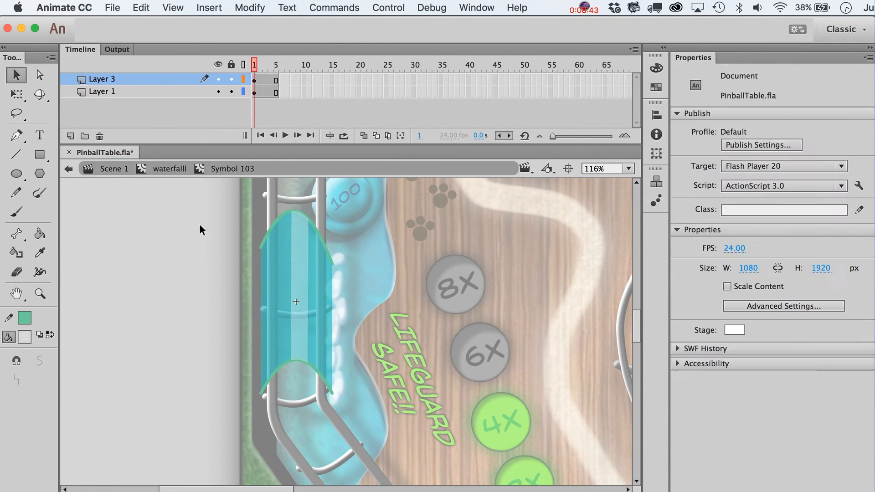
Step: Remove the extra frames after frame 1 on both layers of Symbol 103
left_click_drag(276, 93, 275, 90)
right_click(269, 86)
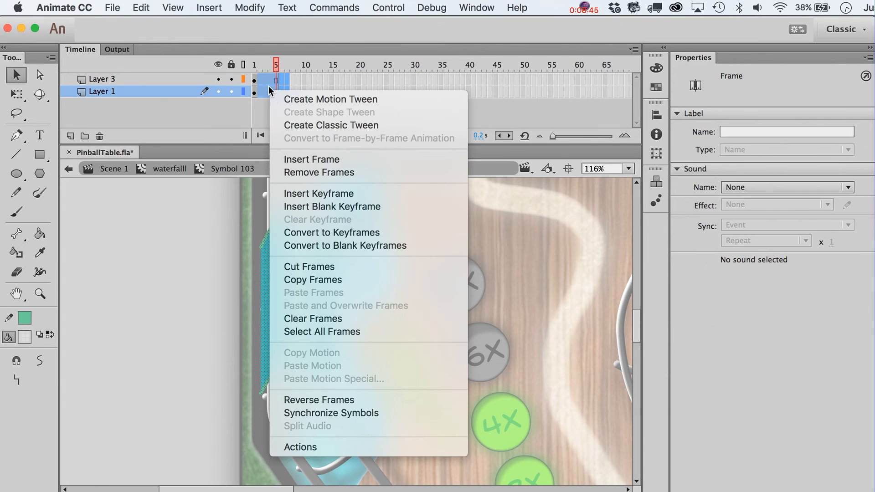
left_click(310, 173)
left_click(201, 240)
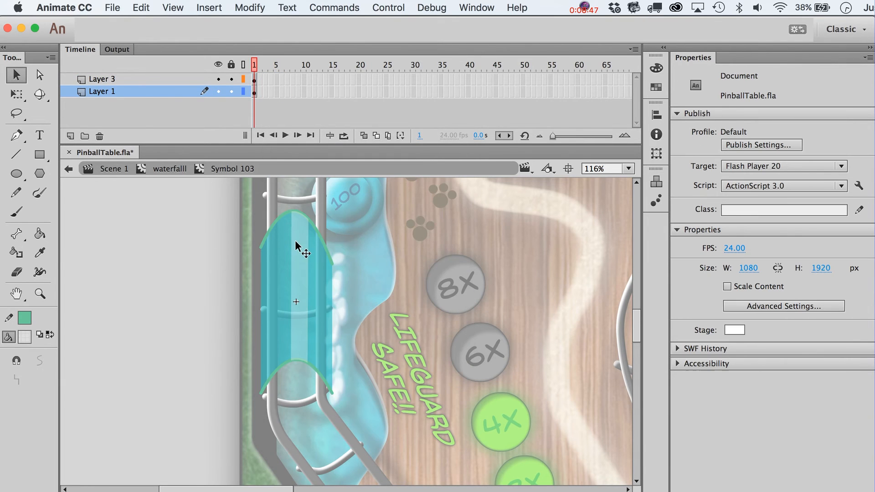
Step: Raise the alpha of the white strip's fill to make the highlight more opaque
left_click(304, 311)
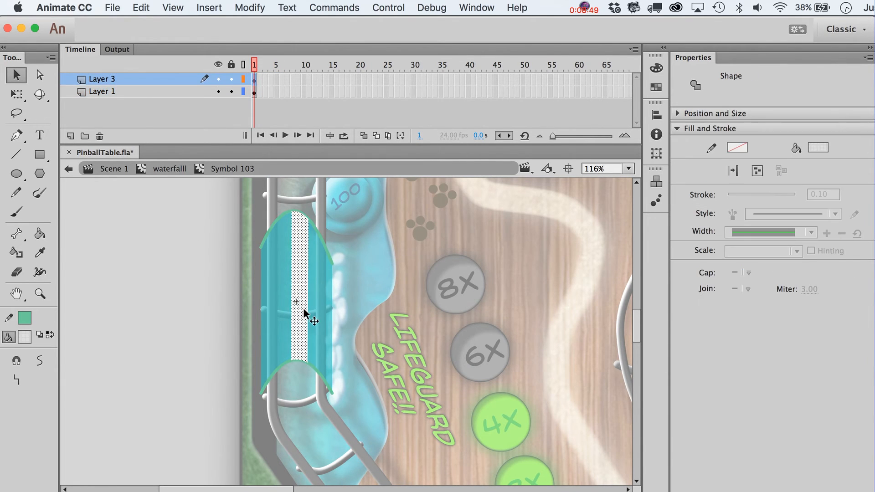
left_click(821, 149)
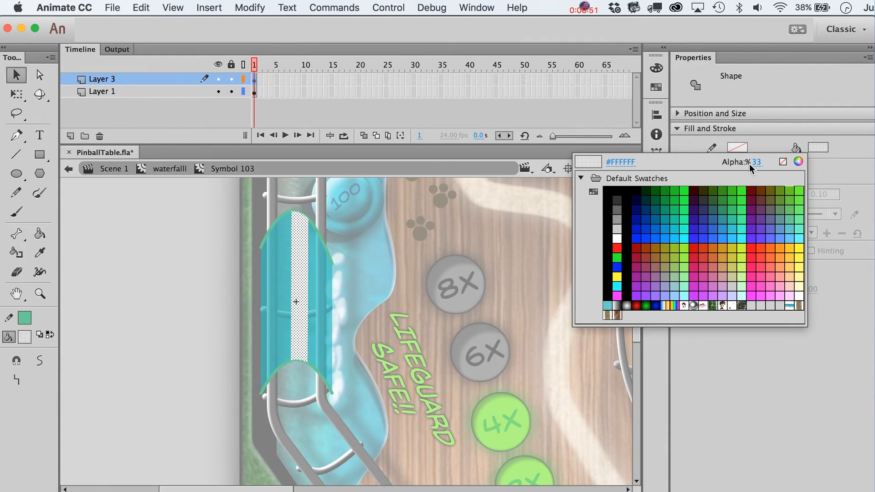
left_click_drag(768, 163, 769, 163)
left_click(274, 302)
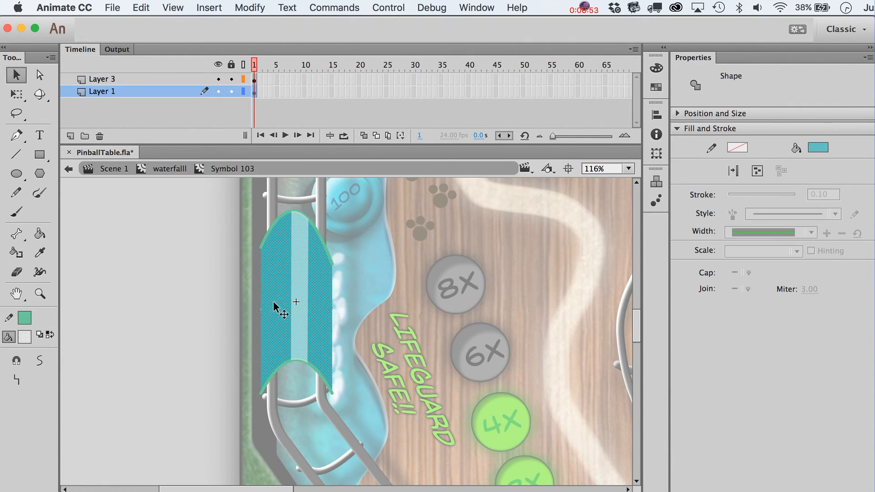
Step: Return to the main scene and test the movie to check the brighter highlight strip on the water
left_click(198, 319)
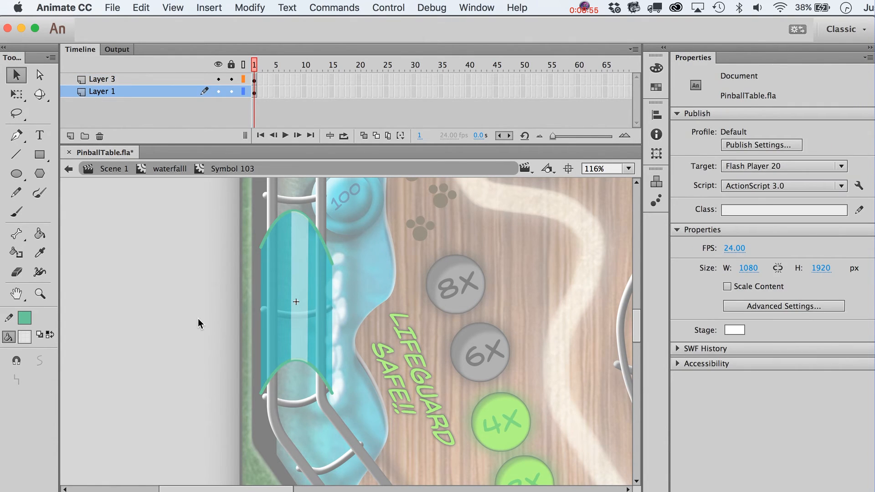
double_click(197, 318)
key("super+Return")
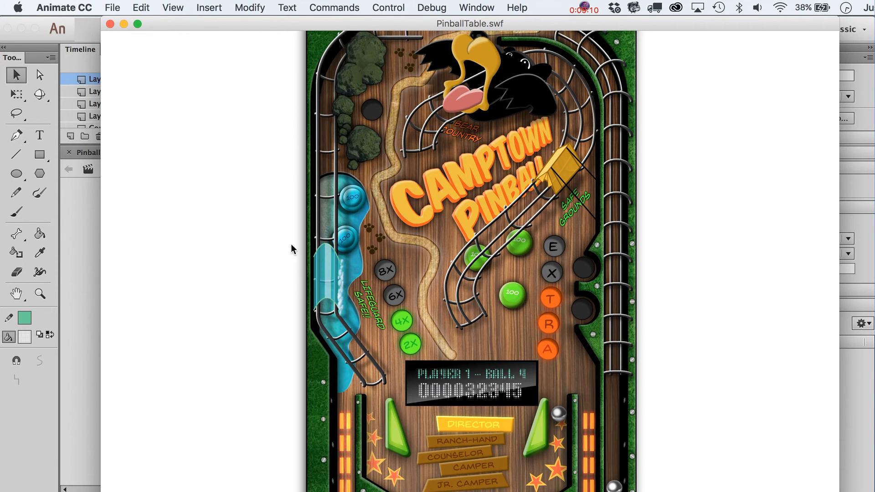
Step: Close the test preview and open Symbol 103 inside the waterfall clip to edit the white strip
key("super+w")
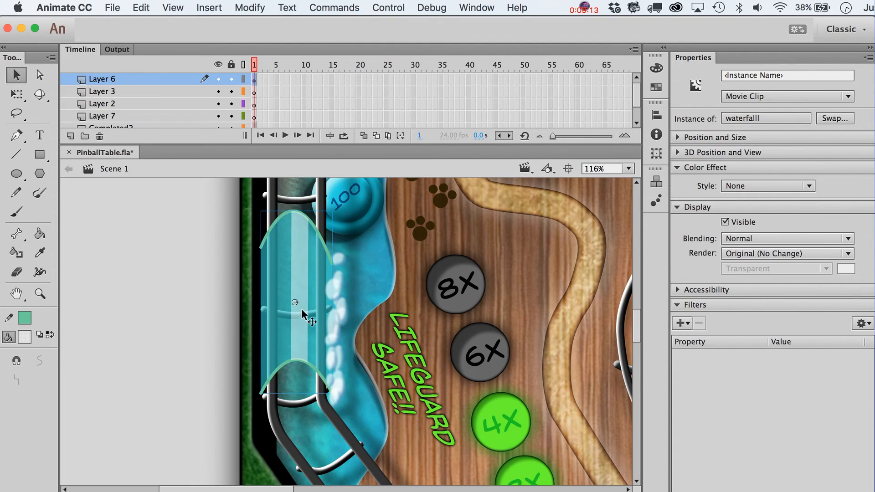
double_click(302, 308)
double_click(302, 288)
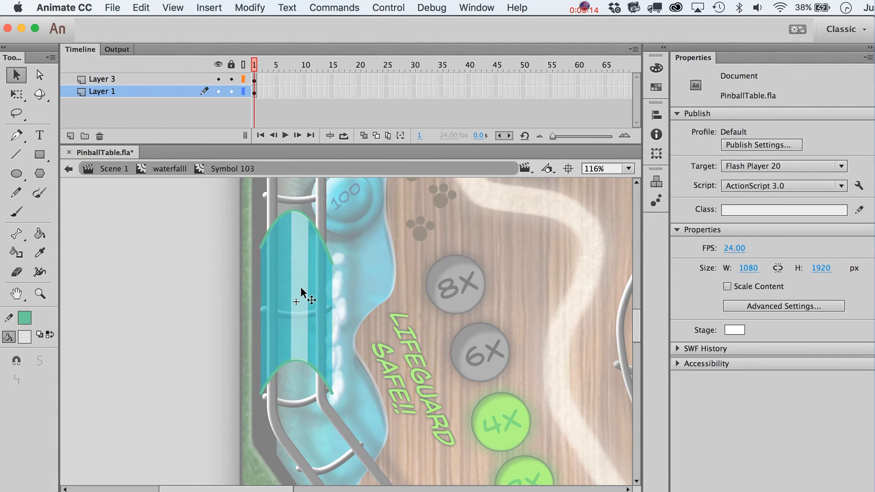
left_click(297, 310)
left_click(160, 327)
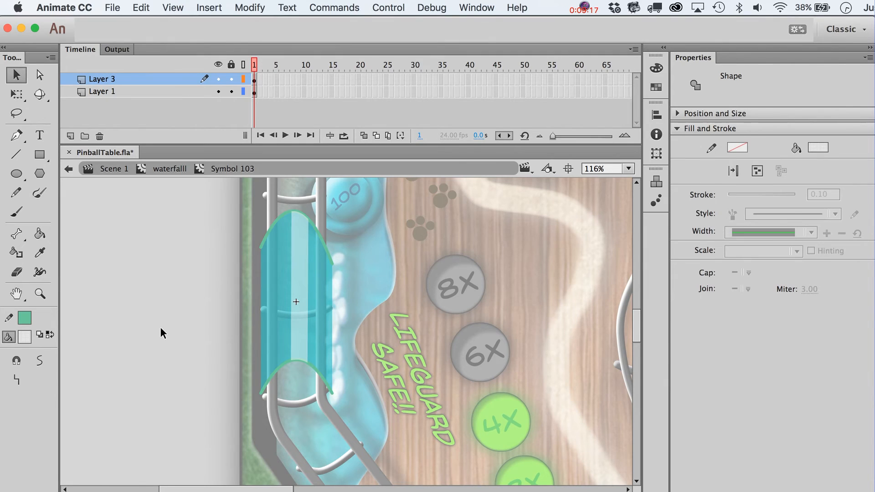
Step: Reshape the lower right edge of the white strip into jagged spikes
left_click(38, 300)
left_click_drag(217, 197, 348, 321)
key("v")
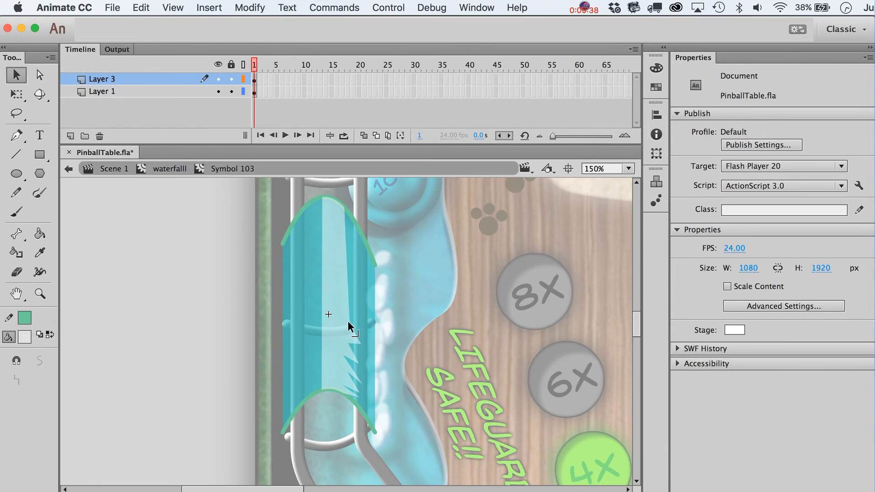
Step: Lock Layer 1 and delete the upper, smooth-edged half of the white strip on Layer 3
left_click(361, 341)
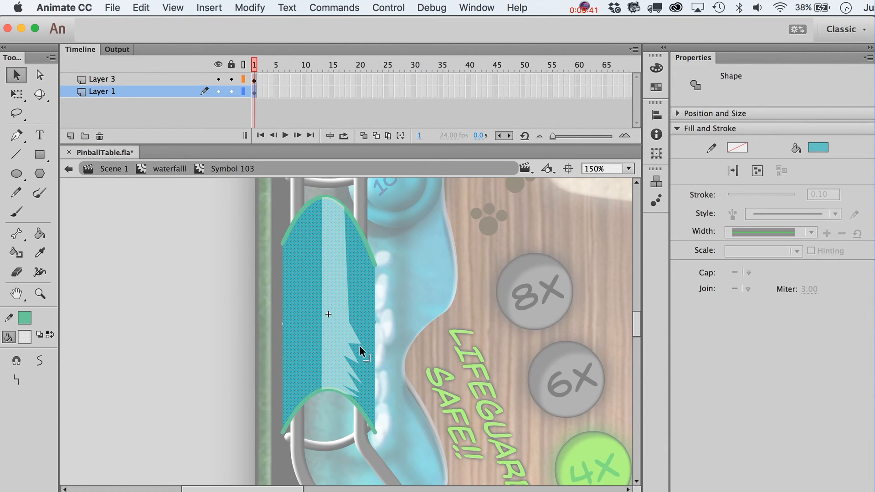
left_click(200, 364)
left_click(231, 91)
left_click_drag(272, 190, 404, 317)
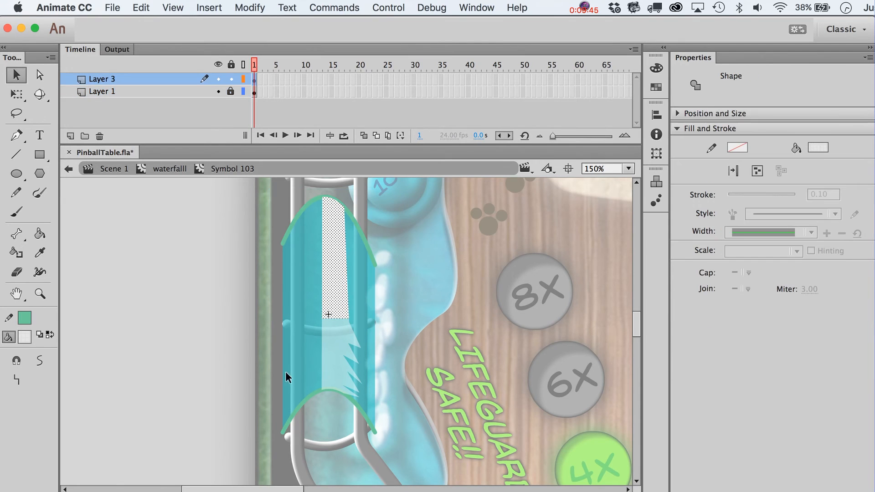
key("Delete")
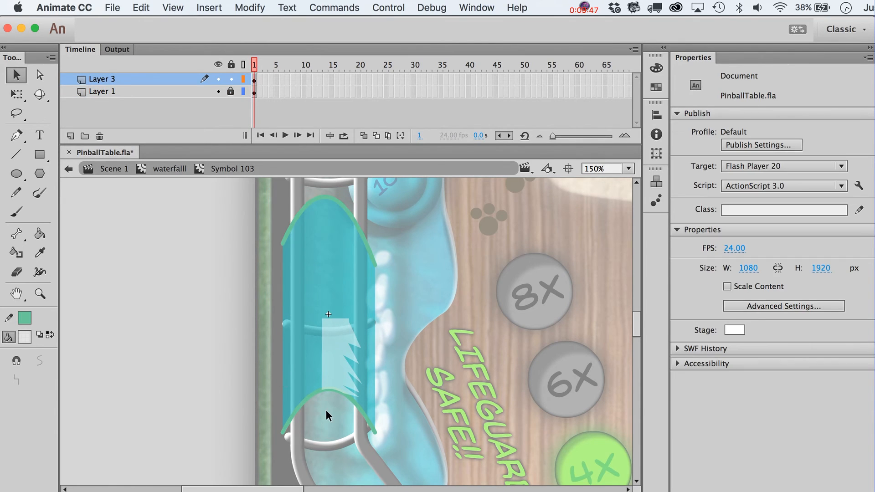
Step: Duplicate the jagged white piece and stack the copies upward until the strip reaches past the top of the water
left_click(330, 387)
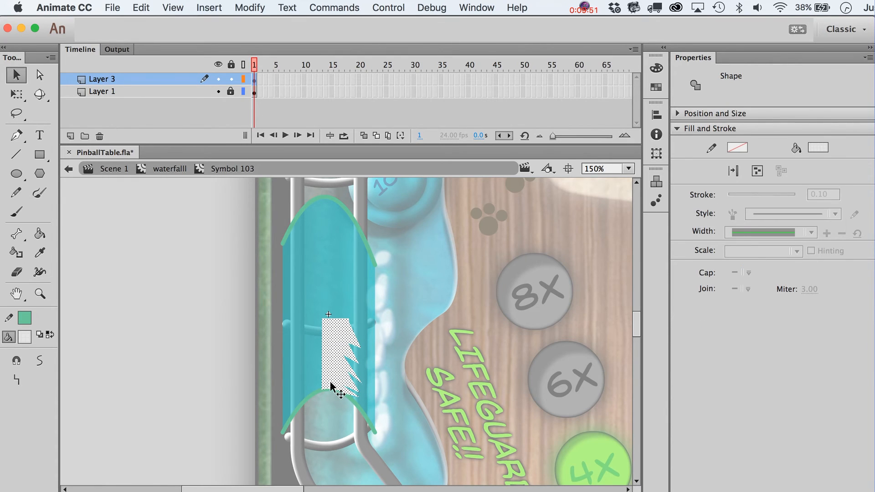
key("shift+Up")
key("shift+Up")
key("shift+Up")
key("shift+Up")
key("shift+Up")
key("shift+Up")
key("shift+Up")
key("shift+Up")
key("shift+Up")
key("shift+Up")
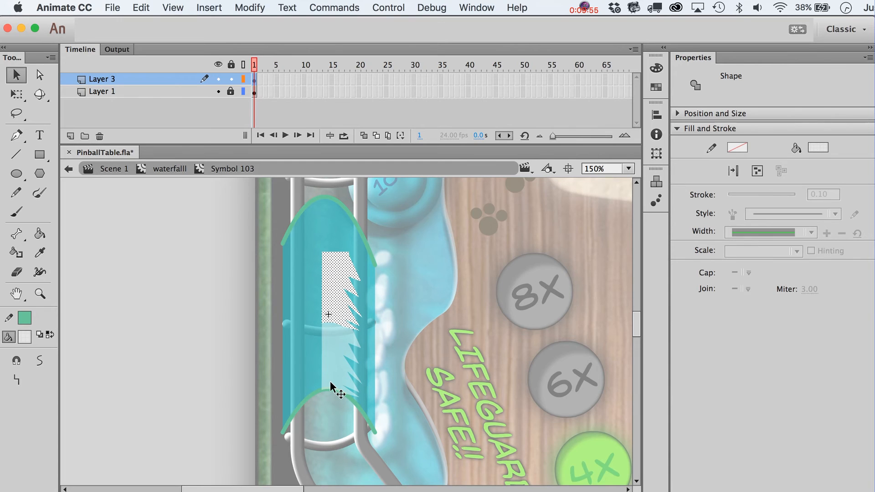
key("shift+Up")
key("shift+Up")
key("shift+Up")
key("shift+Up")
key("shift+Up")
key("shift+Up")
key("shift+Up")
key("shift+Up")
key("shift+Up")
key("shift+Up")
key("shift+Up")
key("shift+Up")
key("shift+Up")
key("shift+Up")
left_click(231, 348)
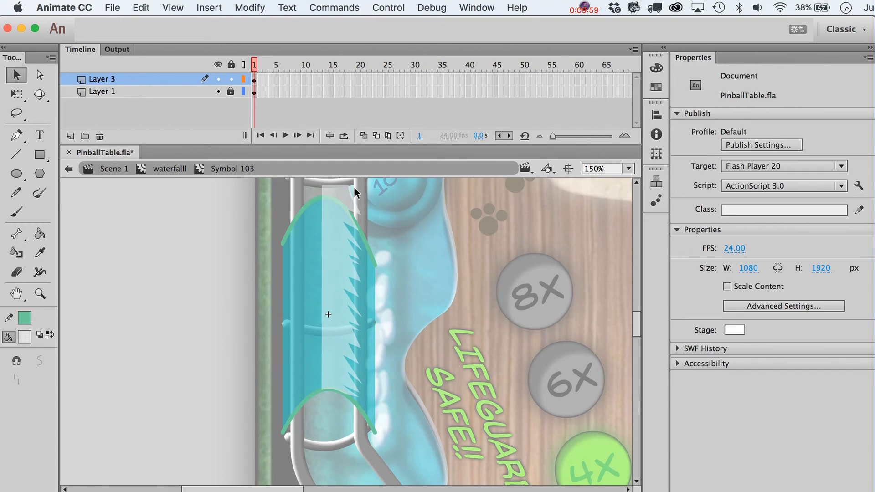
Step: Trim the excess above the arch and cut away the straight left side of the jagged strip
left_click_drag(361, 214, 291, 176)
left_click(334, 235)
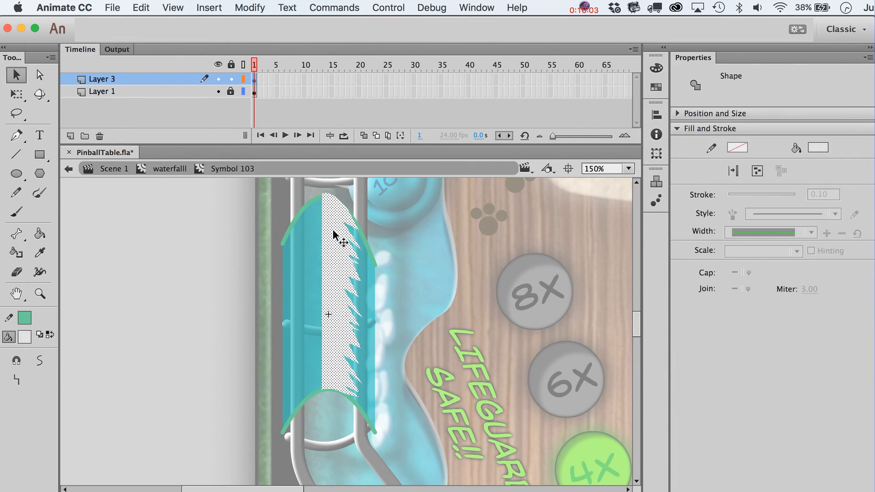
left_click_drag(319, 172, 334, 159)
key("Delete")
Step: Duplicate the jagged half, flip it horizontally, and join it to the original's left side for spikes on both edges
left_click(355, 281)
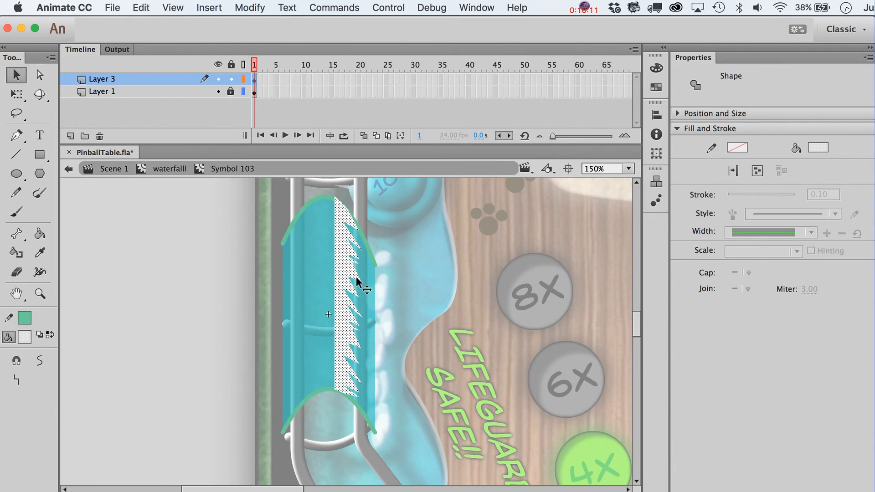
key("super+shift+v")
key("shift+Left")
key("shift+Left")
key("shift+Left")
key("super+shift+h")
key("shift+Left")
key("super+shift+v")
key("q")
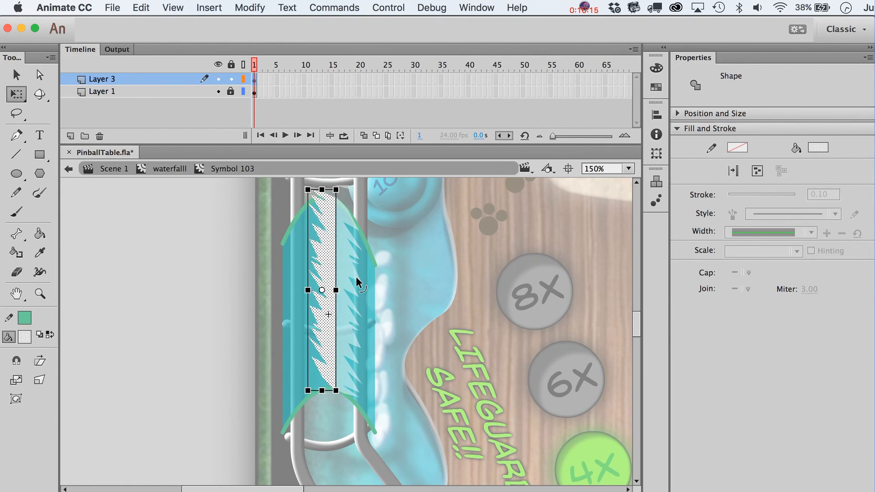
mouse_move(321, 290)
left_mouse_down()
mouse_move(335, 290)
mouse_move(305, 290)
mouse_move(318, 290)
left_mouse_up()
key("v")
left_click(291, 313)
Step: Scale the combined jagged strip down from its upper end to fit inside the water's arch
left_click(339, 281)
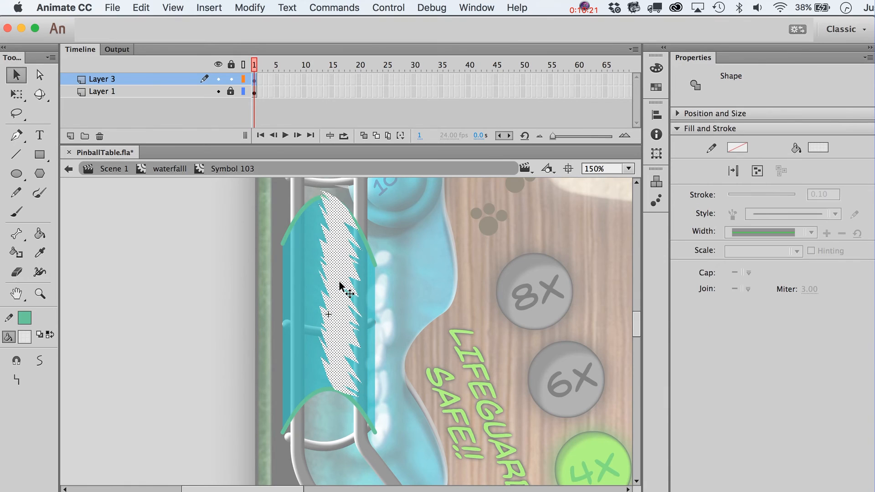
key("q")
left_click_drag(340, 190, 339, 196)
key("v")
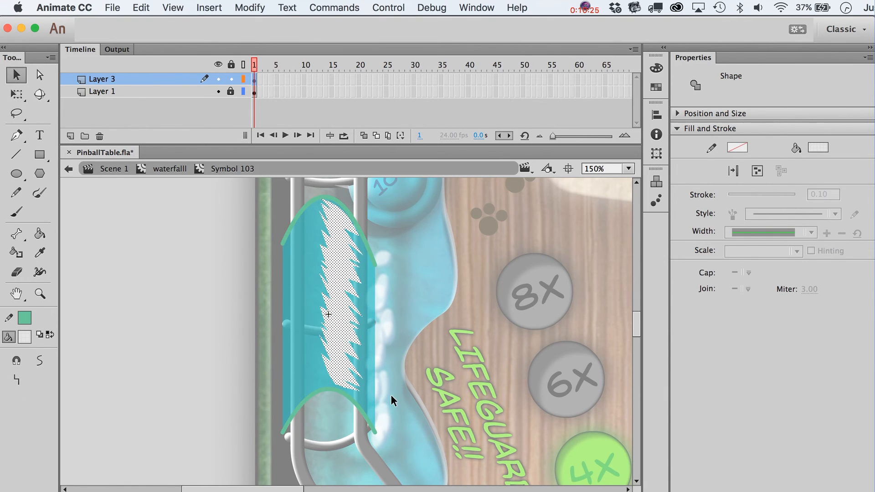
left_click(214, 370)
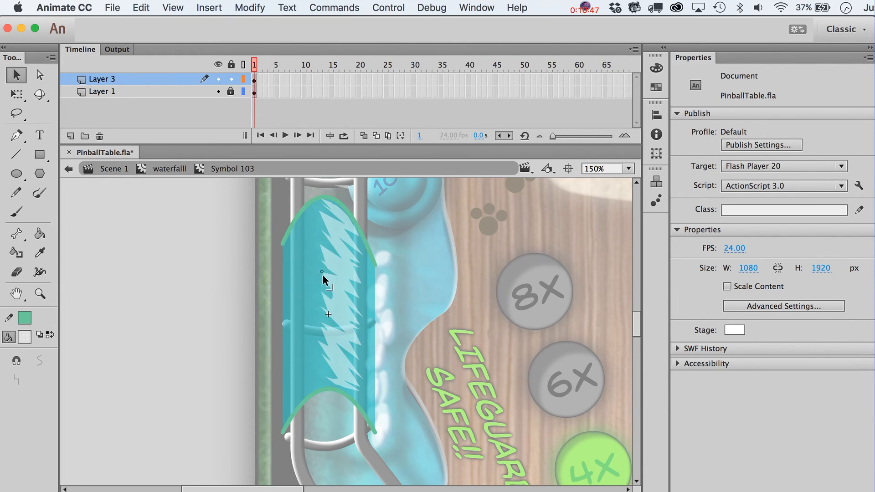
Step: Narrow the white jagged strip slightly with Free Transform
left_click(348, 296)
key("q")
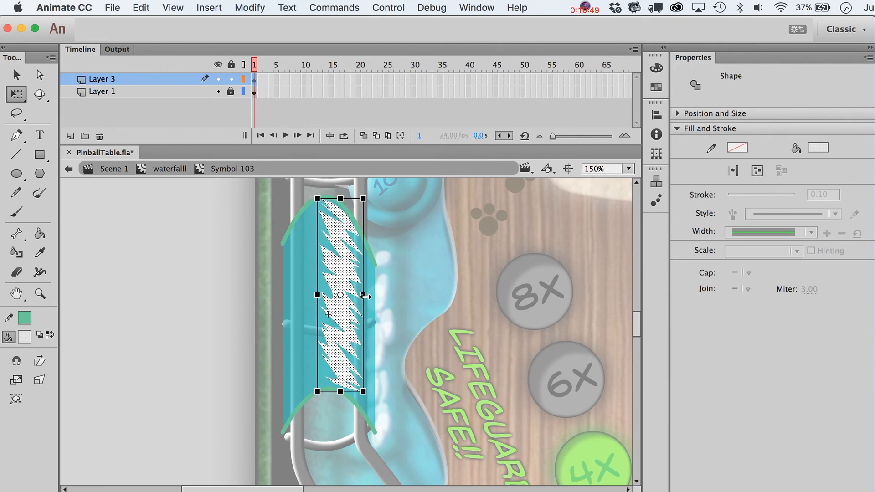
key("v")
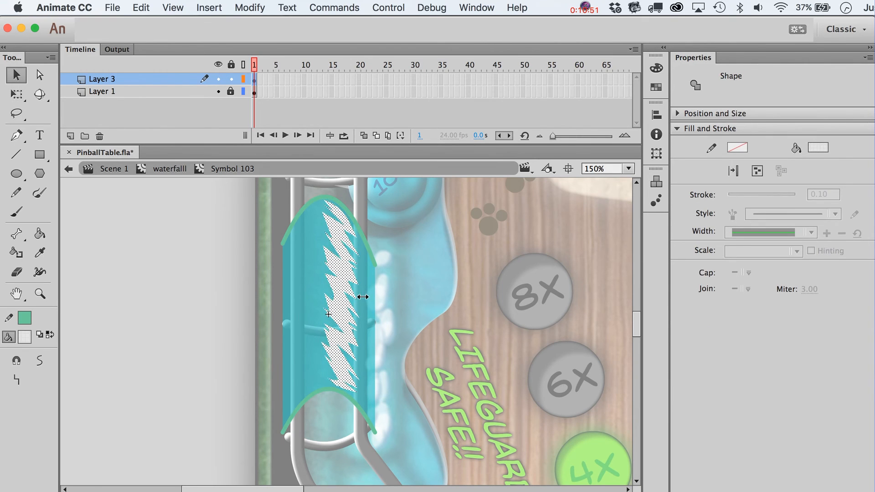
left_click(178, 315)
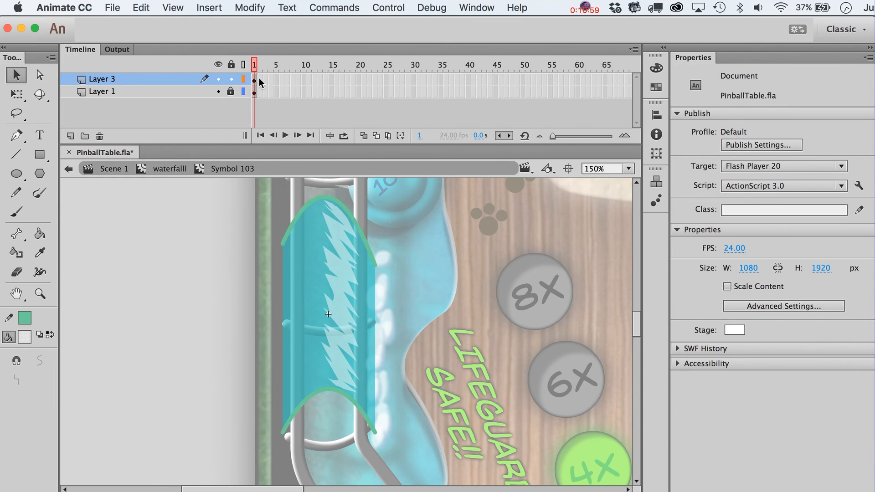
Step: Add a keyframe at frame 2 of Layer 3 and extend both layers to frame 4
key("F6")
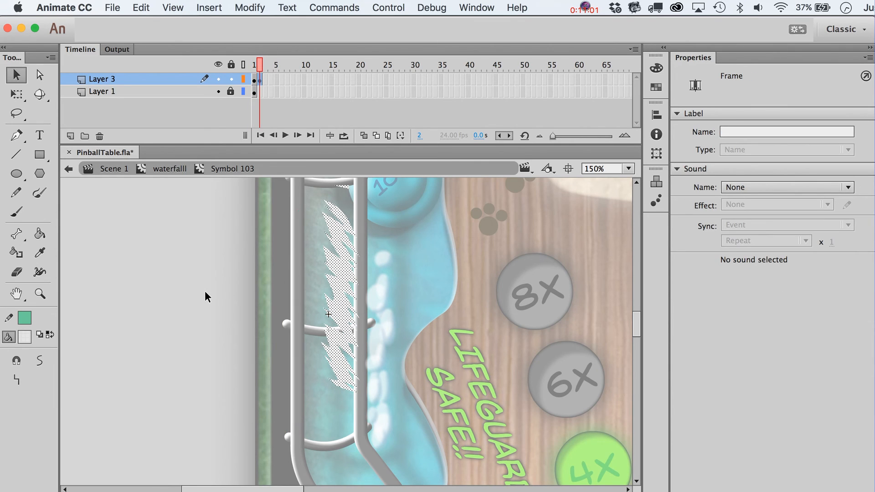
left_click(262, 90)
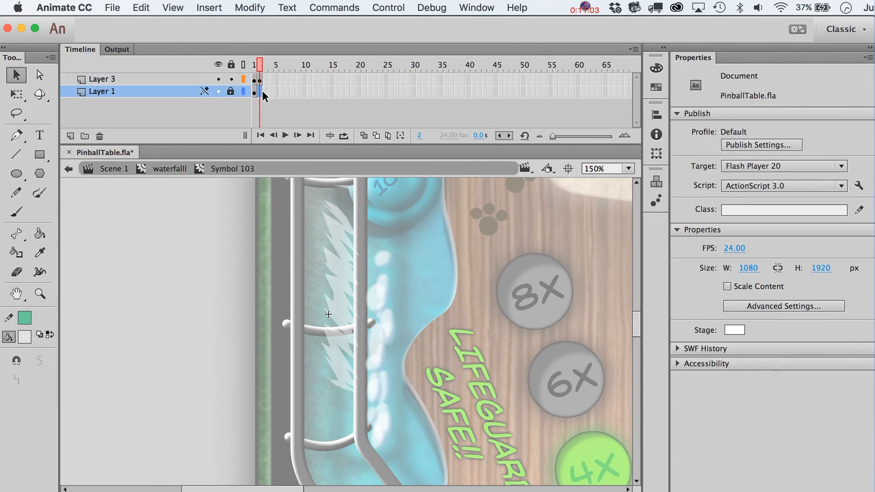
key("F6")
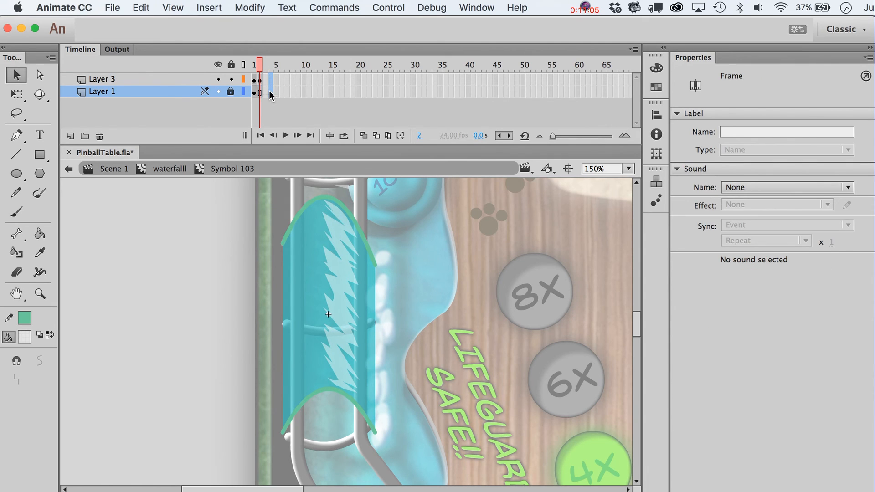
key("F5")
Step: Reshape the strip's spikes on frame 2 of Layer 3 and compare them repeatedly with frame 1
left_click(264, 78)
left_click(240, 244)
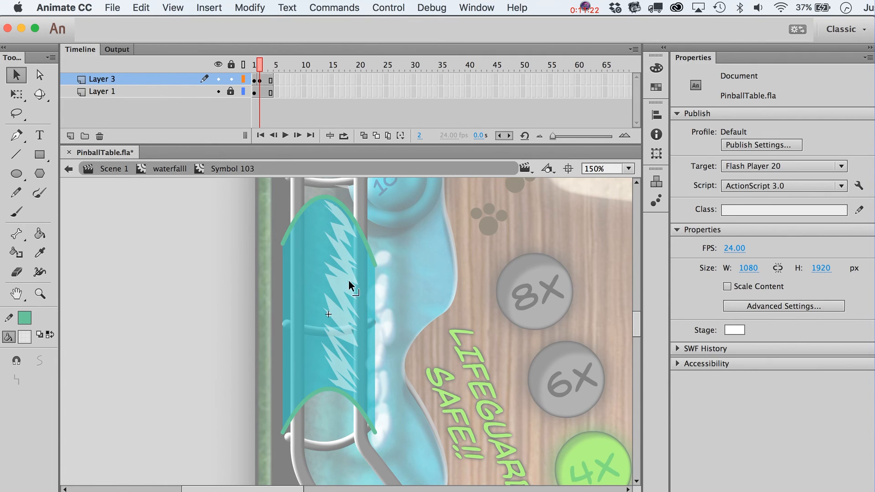
key("comma")
key("period")
key("comma")
key("period")
key("comma")
key("period")
key("comma")
key("period")
key("comma")
key("period")
Step: Flip the frame 2 strip vertically, skew it so its spikes slant downward, and preview the animation
left_click(335, 246)
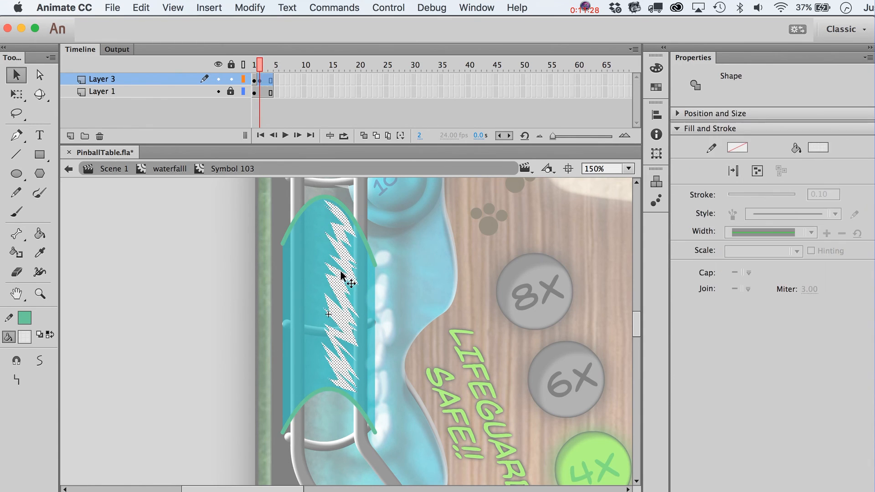
key("shift+v")
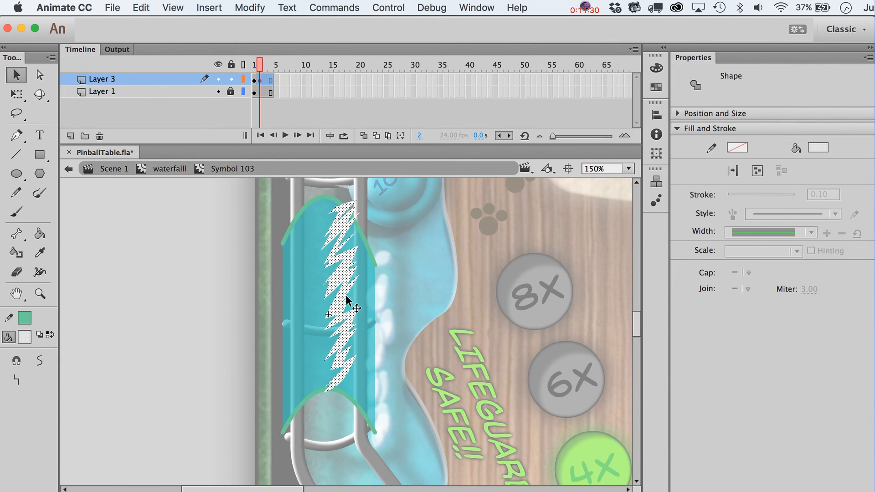
key("q")
left_click_drag(356, 236, 359, 269)
key("v")
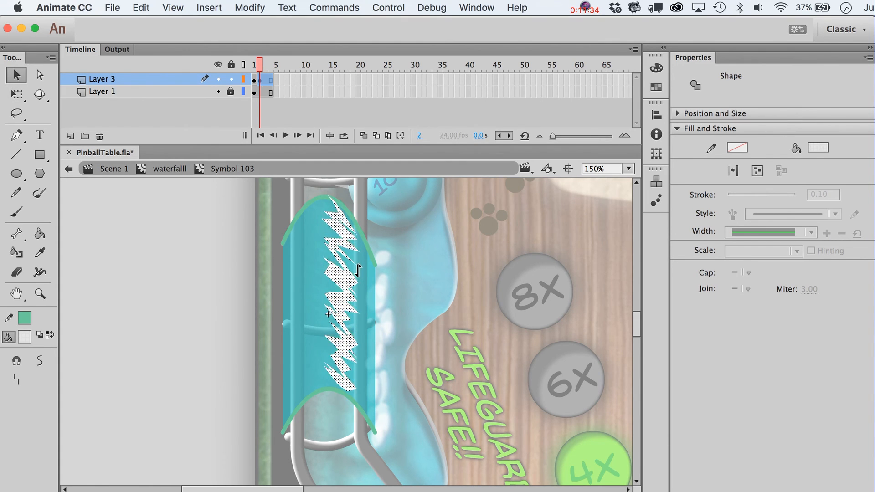
left_click(357, 268)
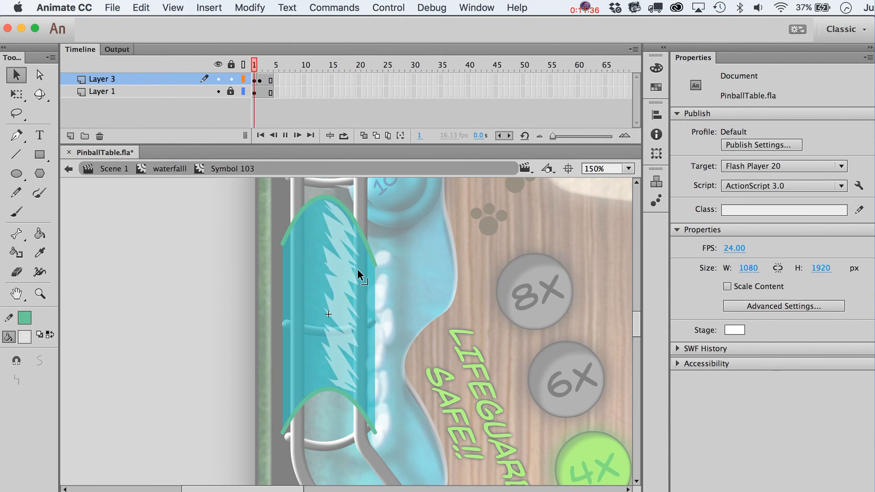
Step: Copy Layer 3's keyframes from frames 1 and 2 to frames 3 and 4
left_click(260, 80)
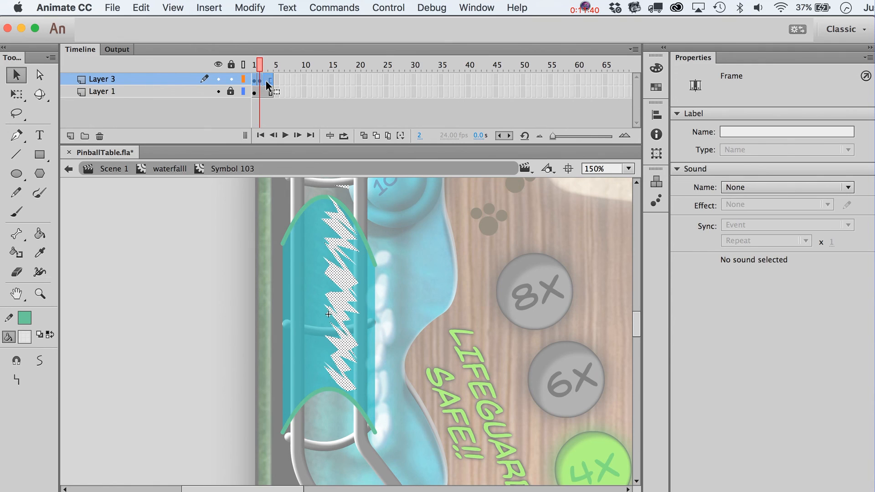
left_click(266, 80)
left_click(225, 270)
Step: Flip the frame 3 strip vertically, skew it downward, and adjust its spikes
left_click(349, 280)
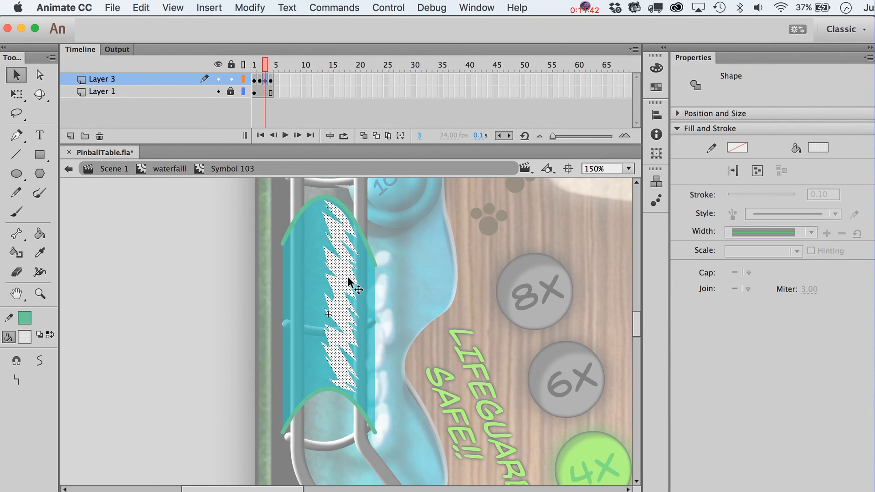
key("q")
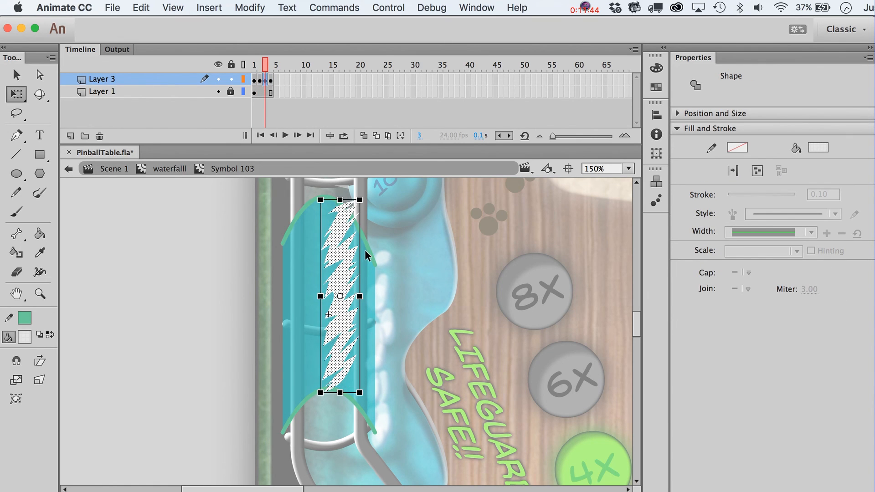
left_click_drag(359, 233, 359, 266)
key("v")
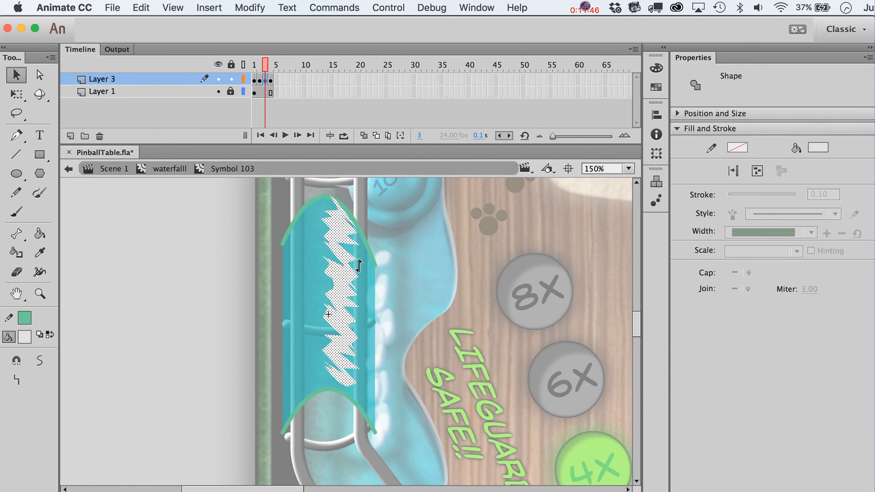
left_click(329, 274)
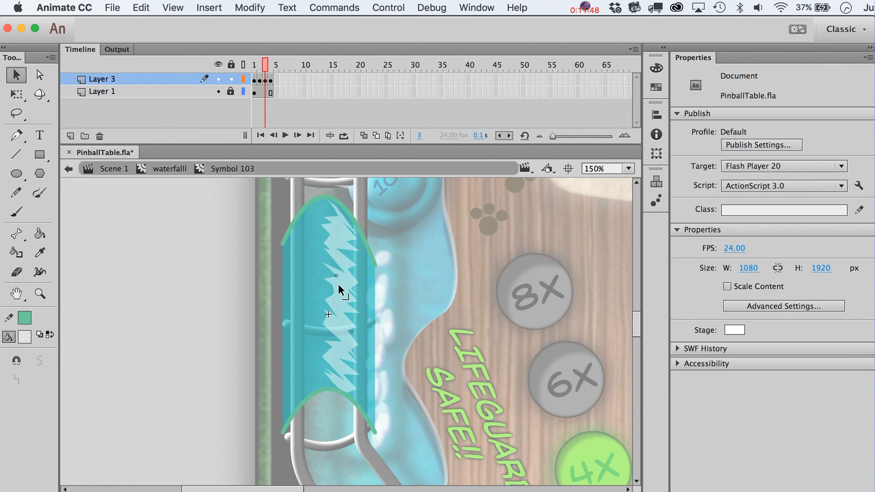
left_click(339, 285)
Step: Play the timeline and test the movie to check the animated jagged highlight on the waterfall
key("Return")
key("super+Return")
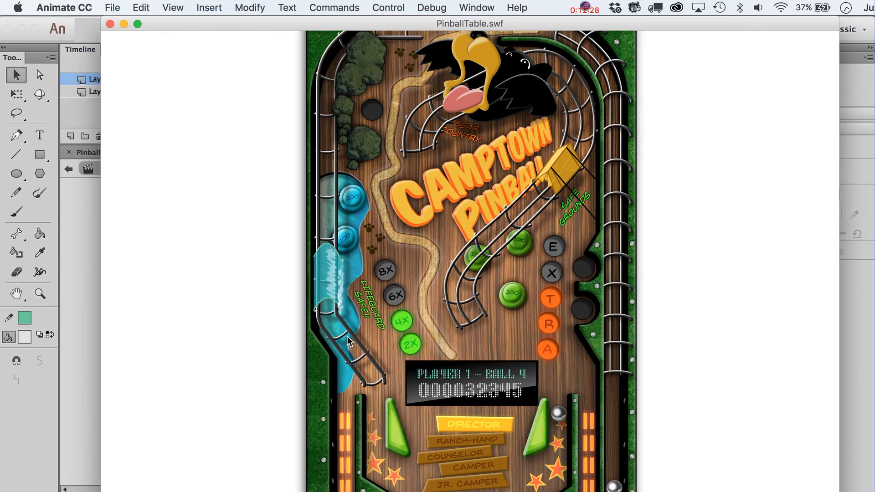
key("super+w")
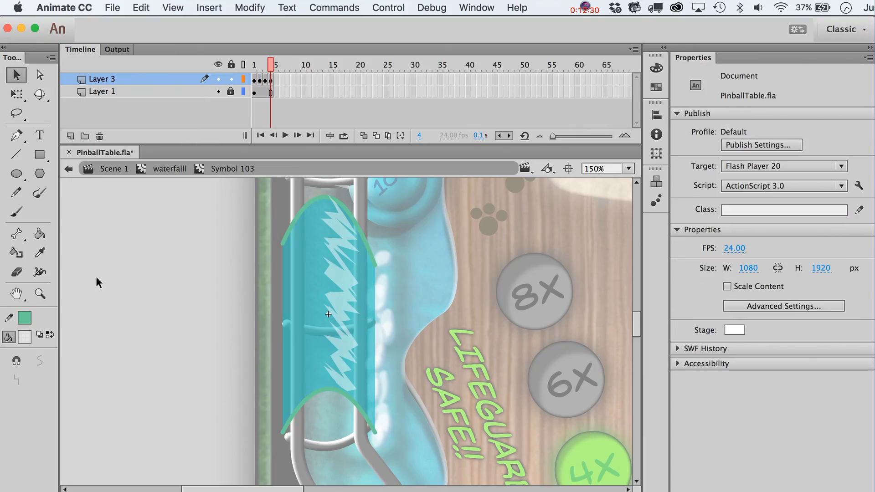